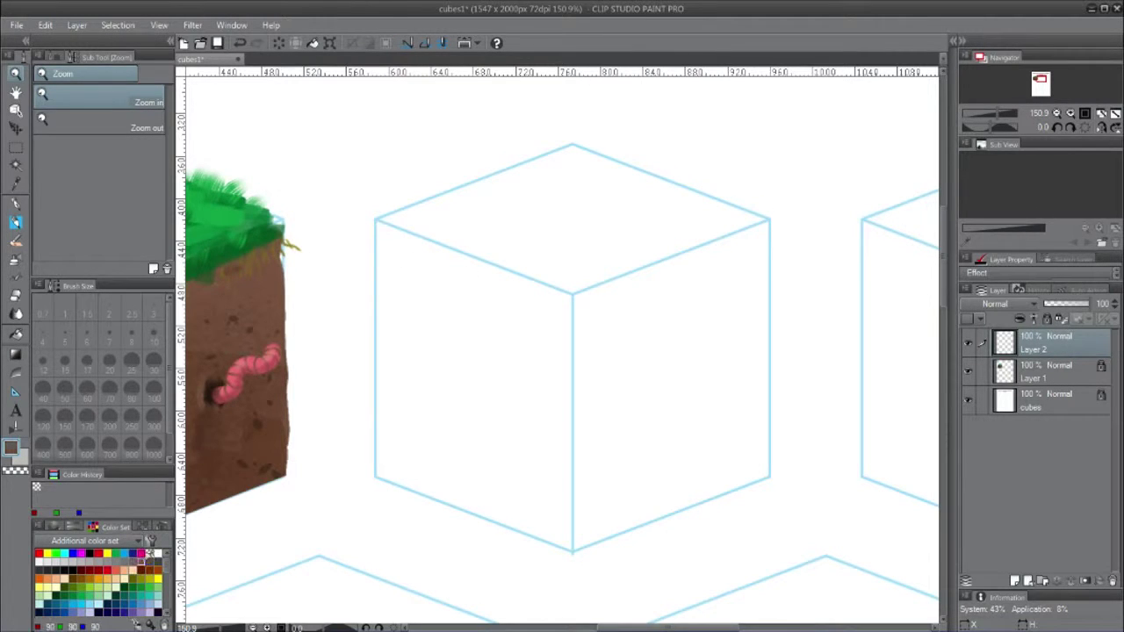
# Step: Paint the left face of the middle cube in the upper row dark grey with the Painterly - Block In brush
pyautogui.press('b')
pyautogui.scroll(-3, 171, 132)
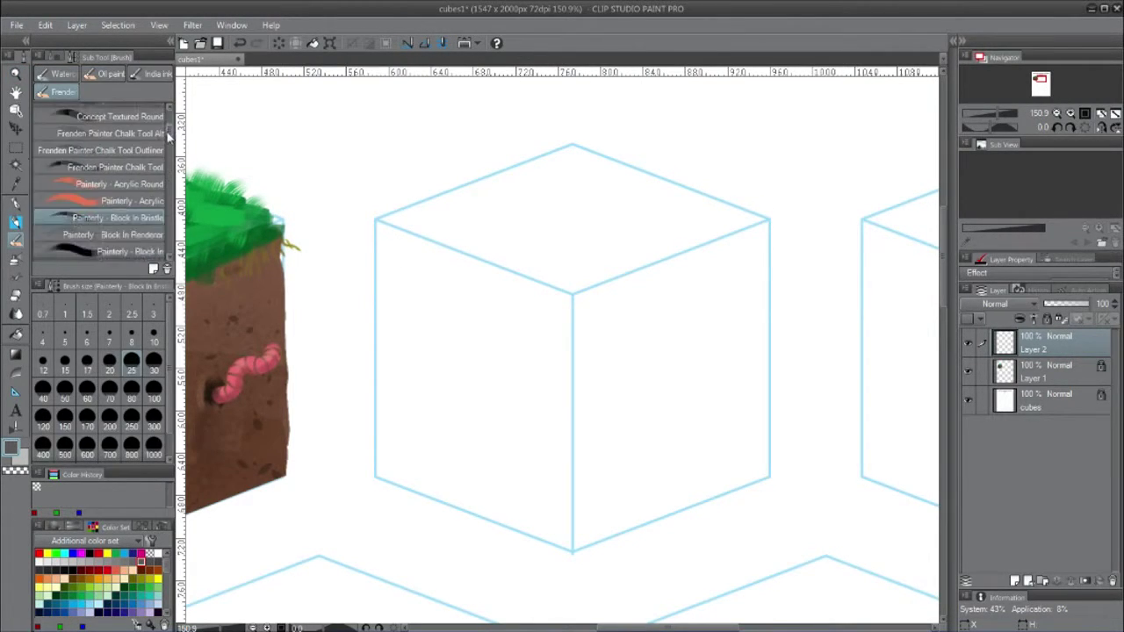
pyautogui.click(123, 235)
pyautogui.click(379, 227)
pyautogui.hotkey('ctrl', 'z')
pyautogui.moveTo(381, 230)
pyautogui.mouseDown()
pyautogui.moveTo(402, 297)
pyautogui.moveTo(386, 374)
pyautogui.moveTo(387, 479)
pyautogui.moveTo(557, 532)
pyautogui.moveTo(567, 547)
pyautogui.mouseUp()
pyautogui.moveTo(566, 298); pyautogui.dragTo(567, 537)
pyautogui.moveTo(379, 226)
pyautogui.mouseDown()
pyautogui.moveTo(517, 291)
pyautogui.moveTo(568, 299)
pyautogui.moveTo(404, 278)
pyautogui.moveTo(455, 279)
pyautogui.moveTo(553, 340)
pyautogui.moveTo(516, 320)
pyautogui.moveTo(404, 377)
pyautogui.moveTo(423, 348)
pyautogui.moveTo(477, 339)
pyautogui.moveTo(467, 341)
pyautogui.moveTo(519, 384)
pyautogui.moveTo(542, 507)
pyautogui.moveTo(450, 391)
pyautogui.moveTo(413, 437)
pyautogui.moveTo(474, 474)
pyautogui.mouseUp()
# Step: Fill the cube's right face with a medium grey, working inward from its edges with the Block In brush
pyautogui.click(124, 562)
pyautogui.press('[')
pyautogui.press('[')
pyautogui.press('[')
pyautogui.moveTo(583, 303)
pyautogui.mouseDown()
pyautogui.moveTo(765, 228)
pyautogui.moveTo(760, 316)
pyautogui.mouseUp()
pyautogui.moveTo(582, 301)
pyautogui.mouseDown()
pyautogui.moveTo(760, 233)
pyautogui.moveTo(760, 476)
pyautogui.mouseUp()
pyautogui.moveTo(575, 545); pyautogui.dragTo(761, 473)
pyautogui.moveTo(582, 303); pyautogui.dragTo(587, 537)
pyautogui.moveTo(601, 322)
pyautogui.mouseDown()
pyautogui.moveTo(726, 278)
pyautogui.moveTo(626, 313)
pyautogui.moveTo(616, 489)
pyautogui.moveTo(692, 460)
pyautogui.moveTo(736, 342)
pyautogui.moveTo(650, 421)
pyautogui.moveTo(698, 369)
pyautogui.mouseUp()
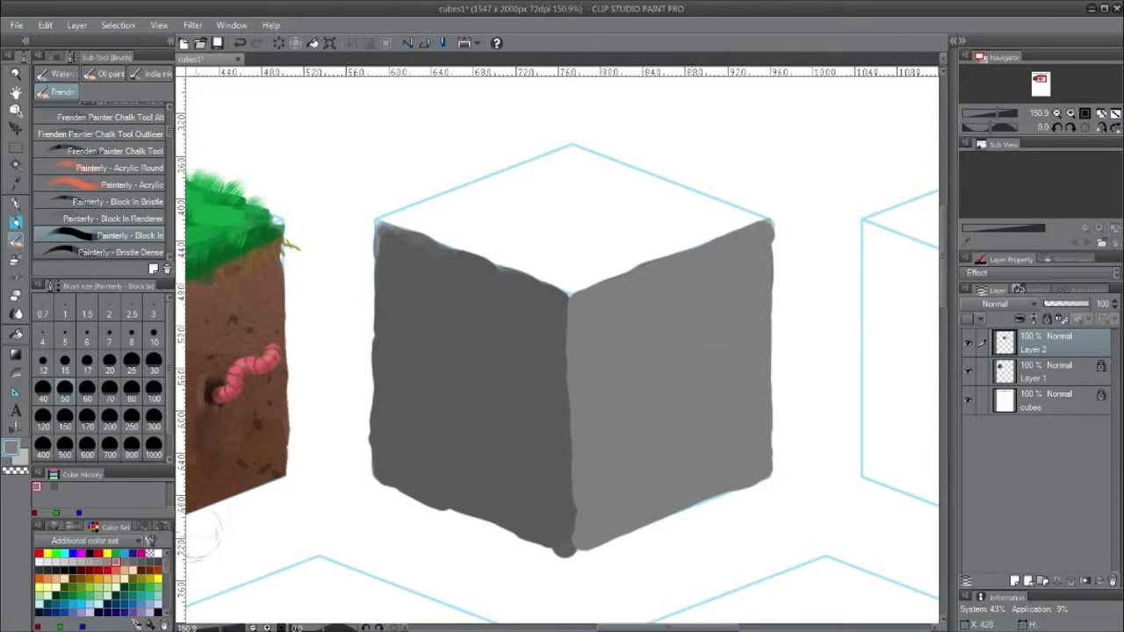
# Step: Outline the edges of the cube's top face in light grey with a smaller brush
pyautogui.moveTo(391, 220)
pyautogui.mouseDown()
pyautogui.moveTo(390, 208)
pyautogui.moveTo(391, 220)
pyautogui.moveTo(567, 143)
pyautogui.moveTo(754, 220)
pyautogui.moveTo(570, 290)
pyautogui.mouseUp()
pyautogui.press('[')
pyautogui.press('[')
pyautogui.press('[')
pyautogui.press('[')
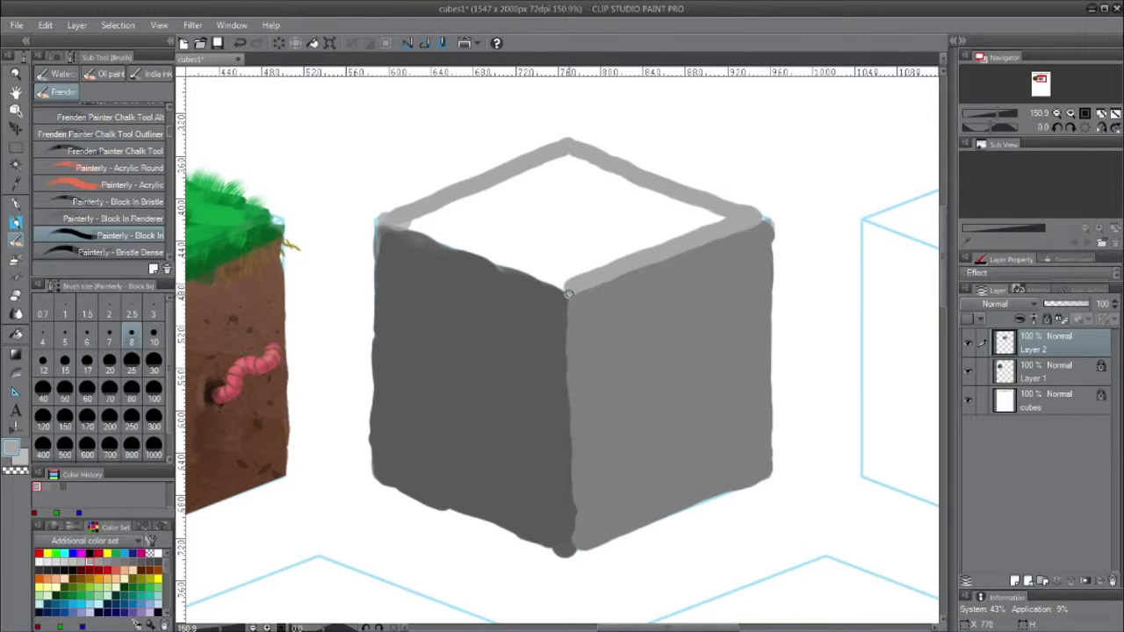
pyautogui.press(']')
pyautogui.press(']')
pyautogui.press(']')
pyautogui.moveTo(391, 221); pyautogui.dragTo(569, 286)
# Step: Fill the interior of the cube's top face with the light grey, using a larger brush and redoing unwanted strokes
pyautogui.press(']')
pyautogui.press(']')
pyautogui.press(']')
pyautogui.press(']')
pyautogui.press(']')
pyautogui.press(']')
pyautogui.moveTo(563, 171)
pyautogui.mouseDown()
pyautogui.moveTo(442, 213)
pyautogui.moveTo(489, 168)
pyautogui.moveTo(431, 218)
pyautogui.moveTo(431, 198)
pyautogui.moveTo(492, 212)
pyautogui.moveTo(445, 212)
pyautogui.moveTo(482, 225)
pyautogui.moveTo(589, 163)
pyautogui.moveTo(684, 207)
pyautogui.moveTo(671, 233)
pyautogui.moveTo(551, 264)
pyautogui.moveTo(526, 223)
pyautogui.moveTo(649, 201)
pyautogui.moveTo(555, 217)
pyautogui.moveTo(564, 236)
pyautogui.moveTo(602, 206)
pyautogui.mouseUp()
pyautogui.press('[')
pyautogui.hotkey('ctrl', 'z')
pyautogui.hotkey('ctrl', 'z')
pyautogui.press('[')
pyautogui.press('[')
pyautogui.press('[')
pyautogui.press('[')
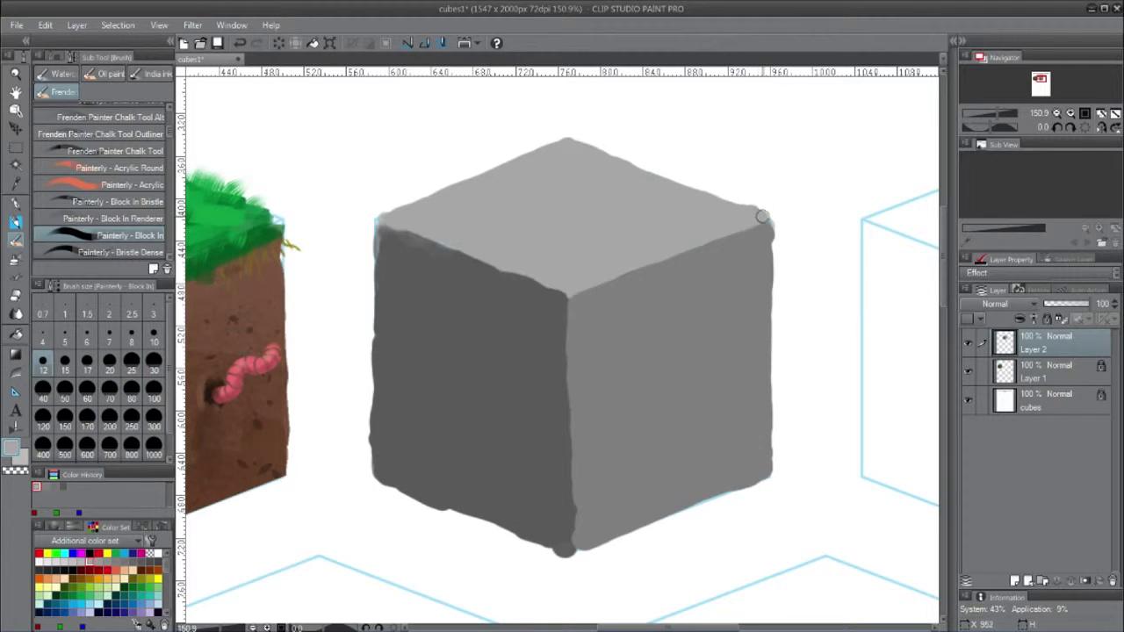
# Step: Touch up the cube's left corner and softly shade all three faces with Painterly - Block In Renderer, keeping transparent pixels locked
pyautogui.click(63, 488)
pyautogui.moveTo(380, 237); pyautogui.dragTo(378, 252)
pyautogui.click(158, 562)
pyautogui.click(53, 219)
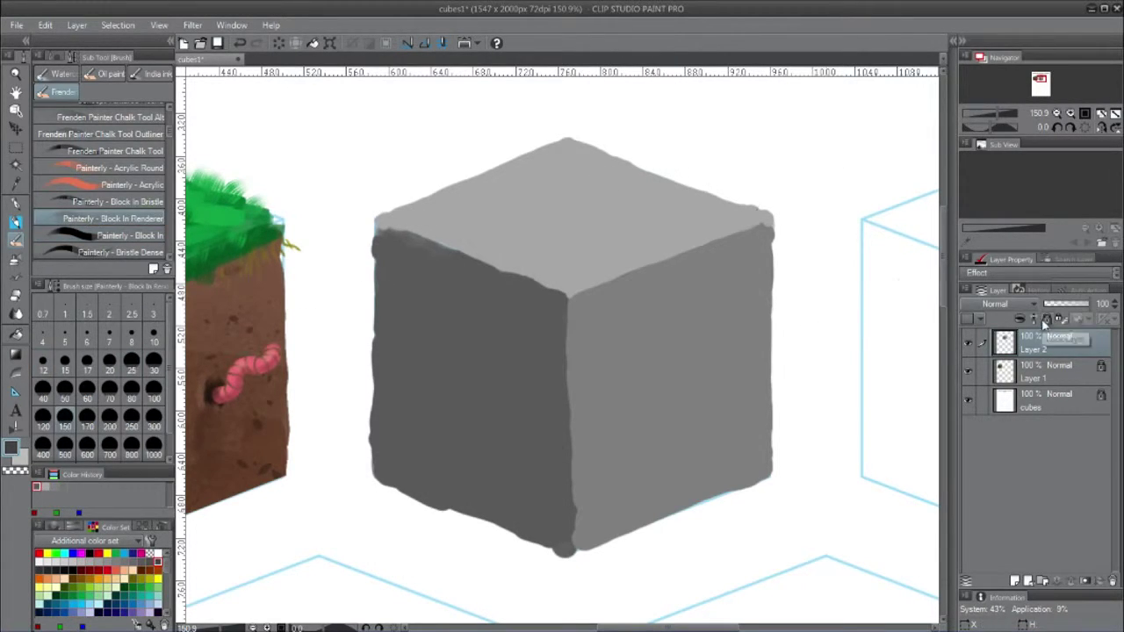
pyautogui.moveTo(395, 286)
pyautogui.mouseDown()
pyautogui.moveTo(390, 375)
pyautogui.moveTo(413, 455)
pyautogui.moveTo(511, 519)
pyautogui.moveTo(430, 348)
pyautogui.moveTo(391, 339)
pyautogui.moveTo(465, 506)
pyautogui.moveTo(412, 330)
pyautogui.moveTo(513, 467)
pyautogui.moveTo(523, 418)
pyautogui.moveTo(470, 465)
pyautogui.moveTo(491, 526)
pyautogui.moveTo(402, 432)
pyautogui.mouseUp()
pyautogui.moveTo(457, 494)
pyautogui.mouseDown()
pyautogui.moveTo(588, 442)
pyautogui.moveTo(732, 496)
pyautogui.moveTo(585, 391)
pyautogui.moveTo(608, 384)
pyautogui.moveTo(695, 457)
pyautogui.moveTo(583, 401)
pyautogui.moveTo(601, 510)
pyautogui.moveTo(585, 453)
pyautogui.moveTo(586, 477)
pyautogui.moveTo(681, 505)
pyautogui.moveTo(728, 486)
pyautogui.moveTo(397, 471)
pyautogui.moveTo(515, 522)
pyautogui.moveTo(405, 461)
pyautogui.moveTo(389, 277)
pyautogui.moveTo(468, 482)
pyautogui.moveTo(515, 491)
pyautogui.moveTo(409, 277)
pyautogui.mouseUp()
pyautogui.click(65, 562)
pyautogui.moveTo(591, 198)
pyautogui.mouseDown()
pyautogui.moveTo(693, 188)
pyautogui.moveTo(695, 201)
pyautogui.moveTo(489, 171)
pyautogui.moveTo(572, 160)
pyautogui.moveTo(540, 191)
pyautogui.moveTo(486, 213)
pyautogui.moveTo(571, 153)
pyautogui.mouseUp()
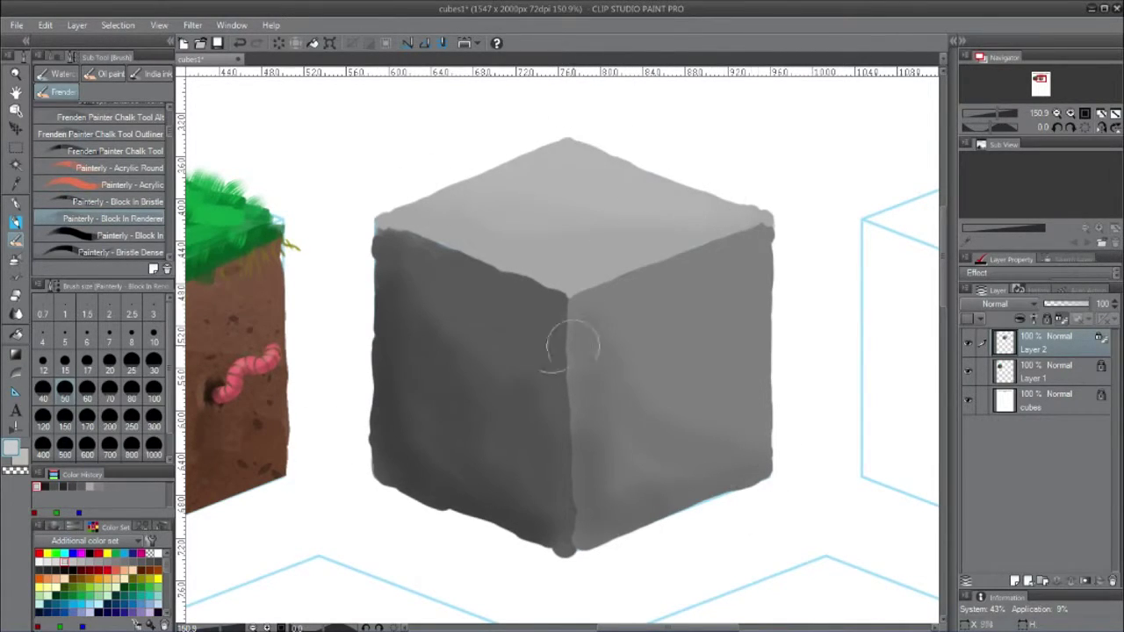
# Step: Clean up the cube's rough lower edges and bottom corner with the Hard eraser
pyautogui.press('e')
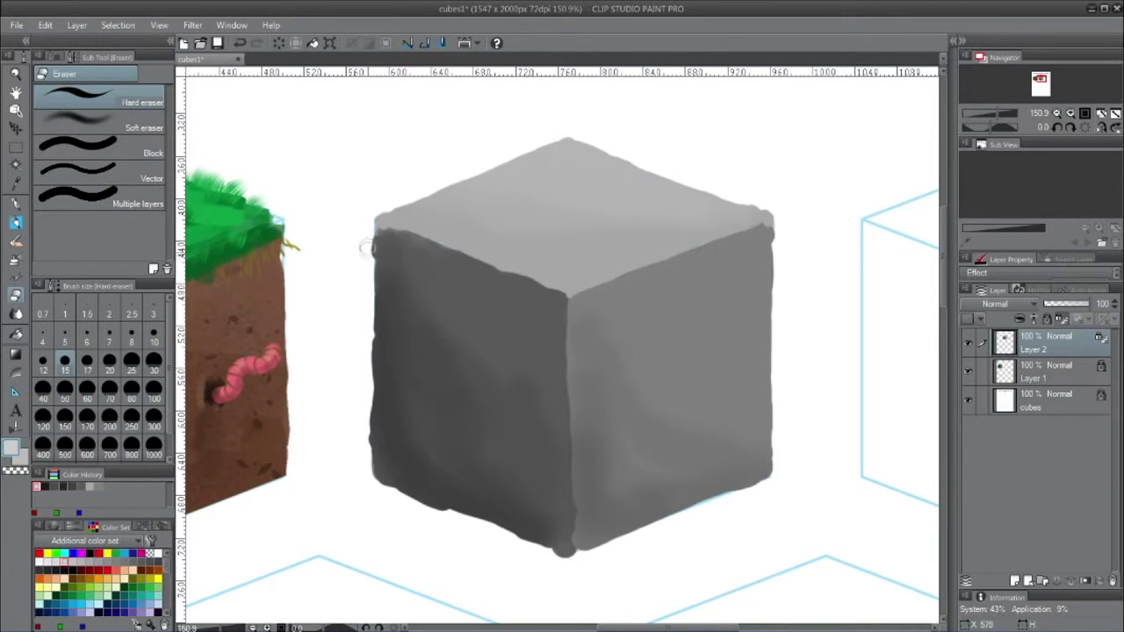
pyautogui.moveTo(441, 513); pyautogui.dragTo(435, 510)
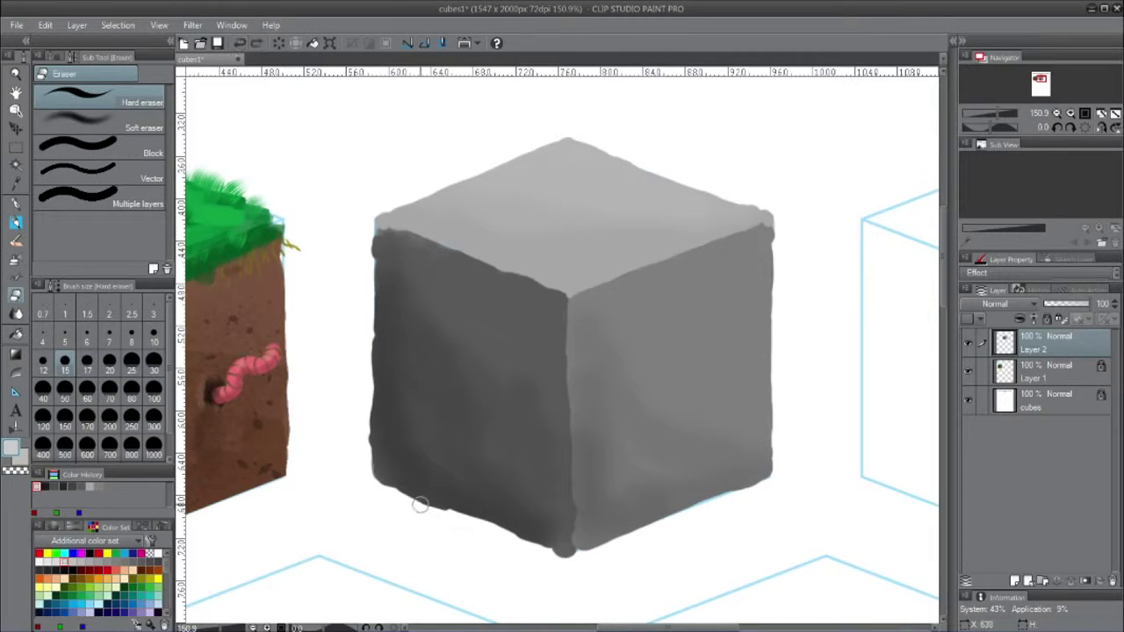
pyautogui.moveTo(548, 551); pyautogui.dragTo(614, 543)
pyautogui.click(1066, 320)
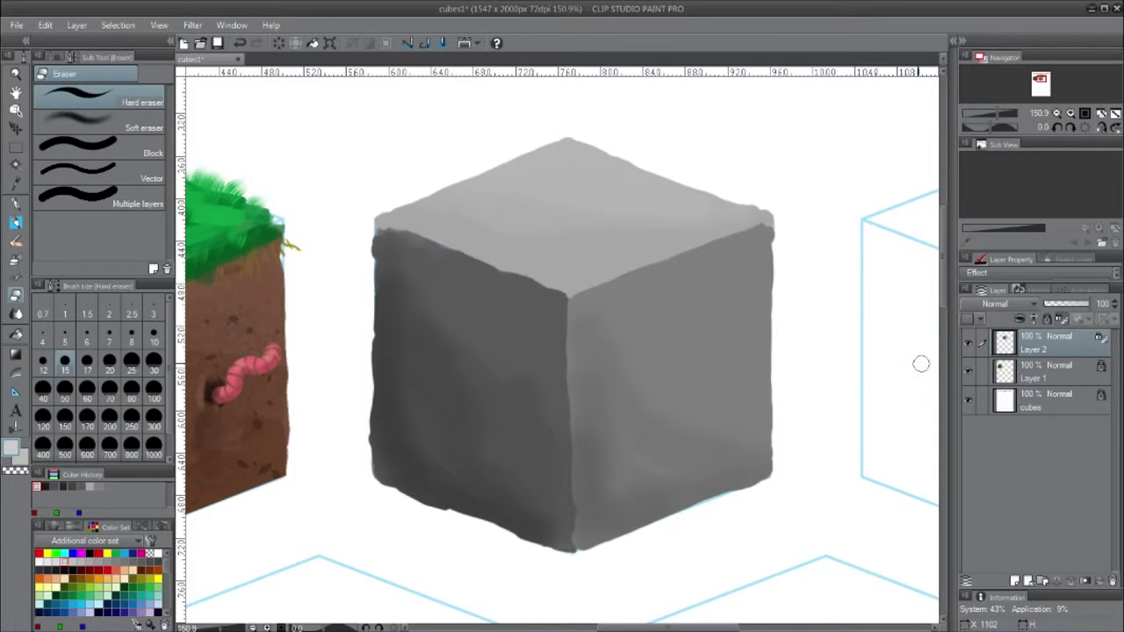
# Step: Scatter dark specks over all three cube faces with the Droplet airbrush in Multiply mode
pyautogui.click(15, 260)
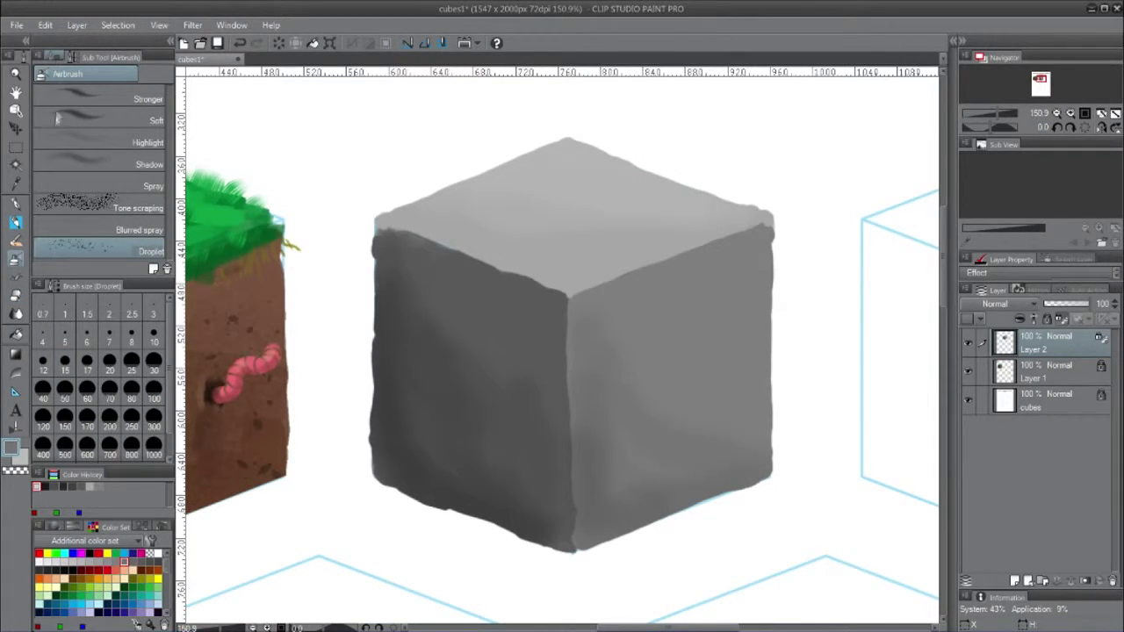
pyautogui.click(57, 58)
pyautogui.click(132, 150)
pyautogui.click(132, 195)
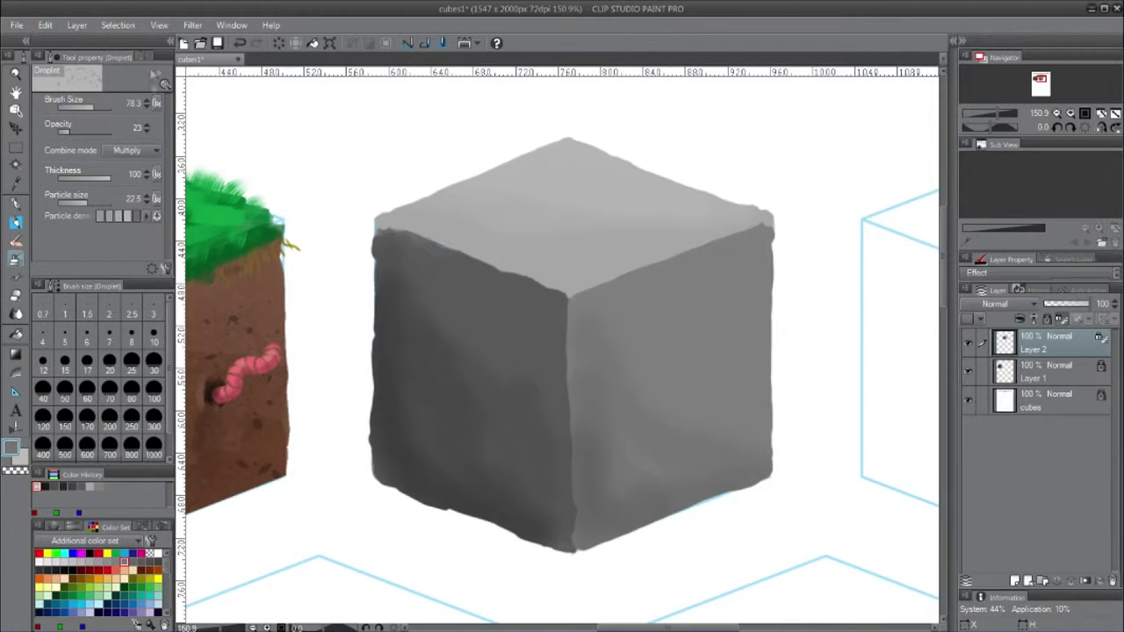
pyautogui.click(468, 418)
pyautogui.click(531, 507)
pyautogui.click(426, 315)
pyautogui.click(464, 231)
pyautogui.click(554, 176)
pyautogui.click(678, 220)
pyautogui.click(575, 252)
pyautogui.moveTo(575, 252)
pyautogui.mouseDown()
pyautogui.moveTo(604, 341)
pyautogui.moveTo(682, 314)
pyautogui.moveTo(744, 390)
pyautogui.moveTo(620, 472)
pyautogui.moveTo(700, 485)
pyautogui.moveTo(638, 446)
pyautogui.moveTo(749, 441)
pyautogui.mouseUp()
# Step: Add lighter specks to the cube faces with the Droplet airbrush set to Overlay and a light grey
pyautogui.click(132, 151)
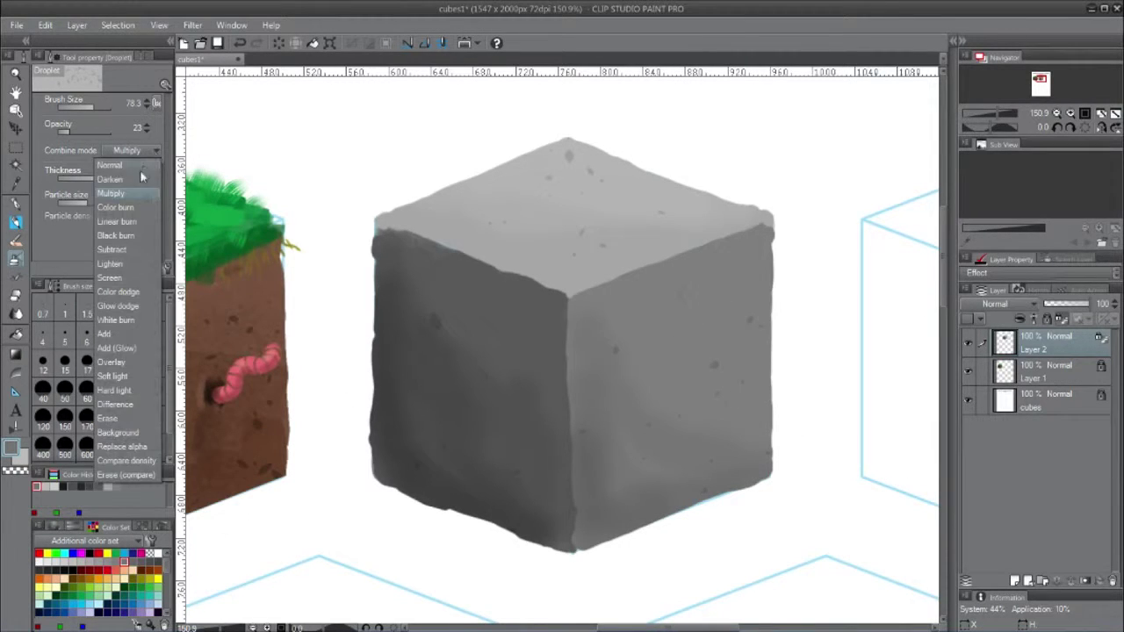
pyautogui.click(112, 362)
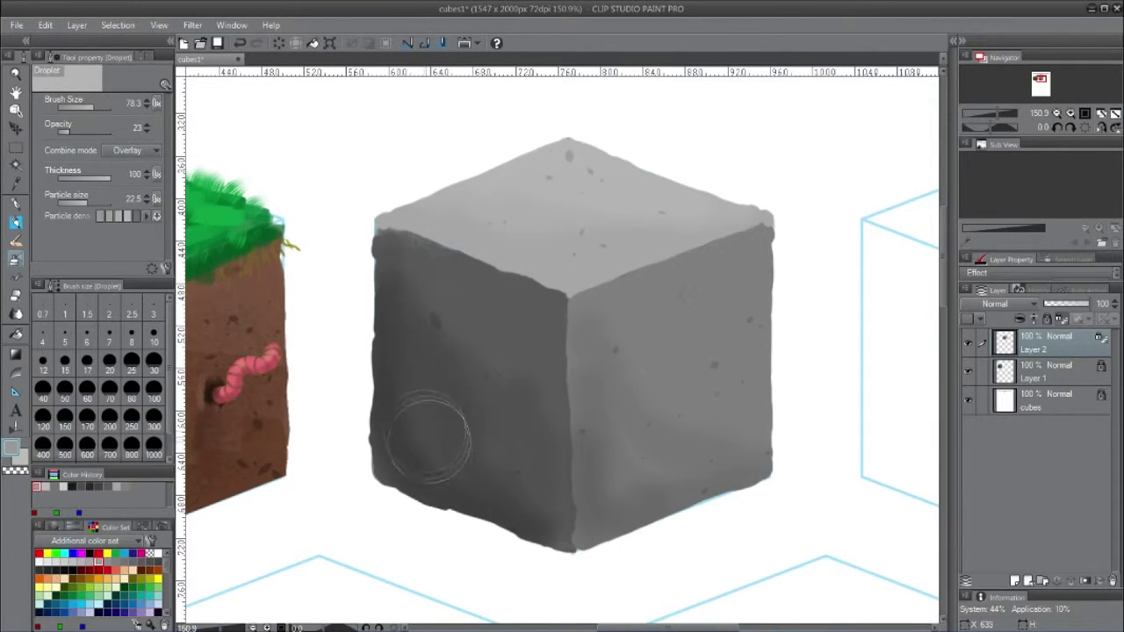
pyautogui.moveTo(525, 240)
pyautogui.mouseDown()
pyautogui.moveTo(627, 193)
pyautogui.moveTo(645, 372)
pyautogui.moveTo(730, 419)
pyautogui.moveTo(675, 213)
pyautogui.mouseUp()
pyautogui.click(153, 270)
pyautogui.click(623, 247)
# Step: Spray faint texture over the cube with the Blurred spray airbrush at size 120 in Multiply mode
pyautogui.click(143, 57)
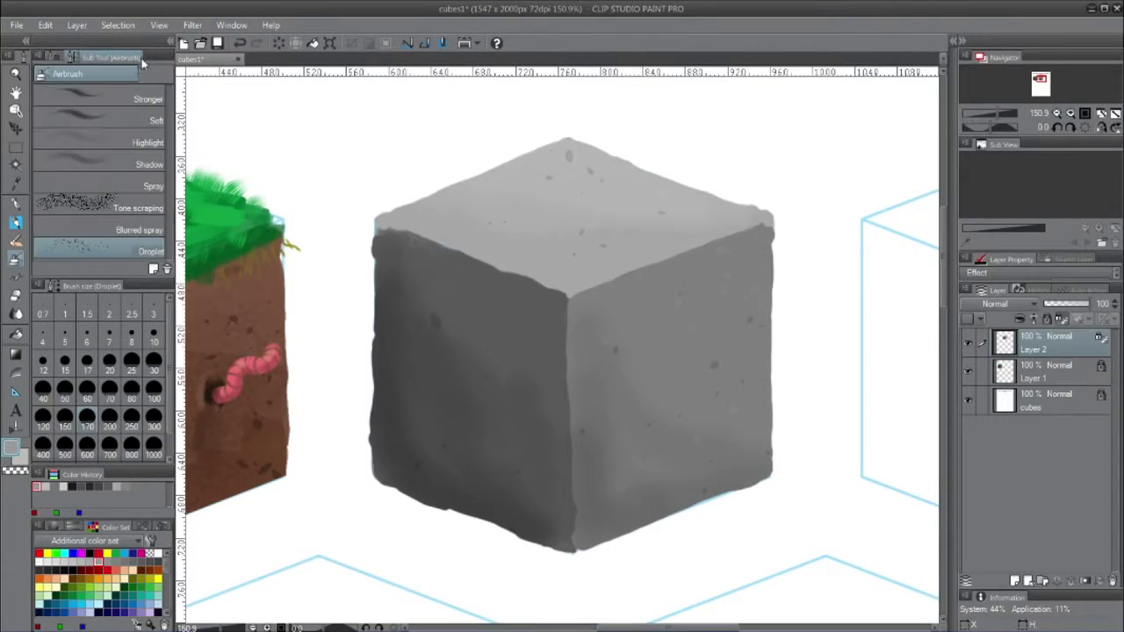
pyautogui.click(76, 229)
pyautogui.click(54, 57)
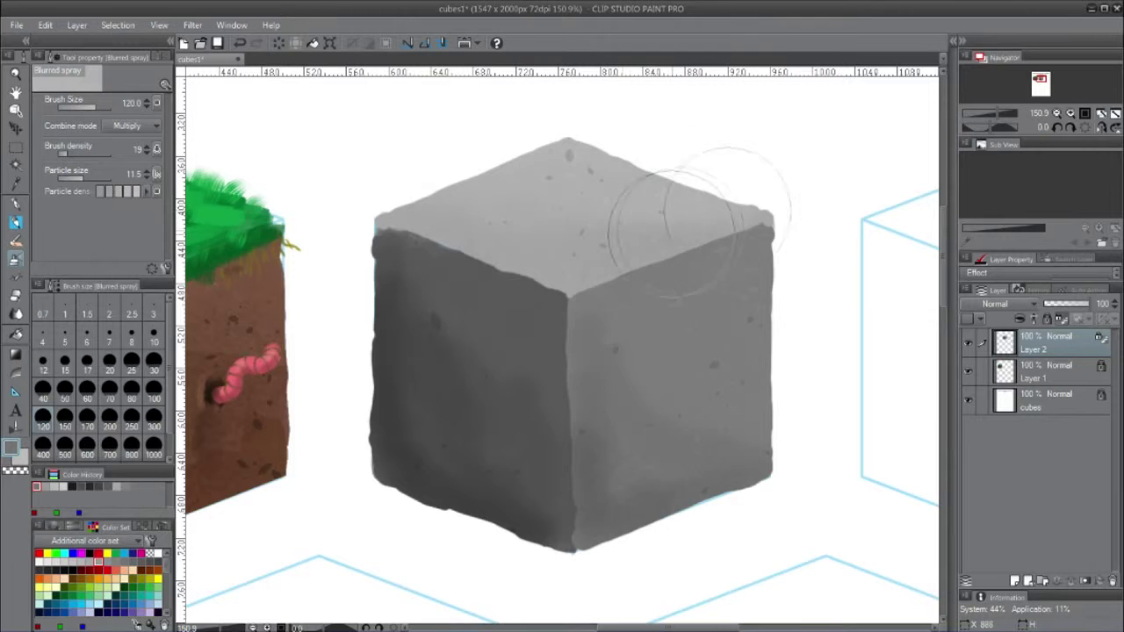
# Step: Try drawing a near-black crack on the cube's right face with the Inker - Nib Gritty pen, and undo it
pyautogui.click(15, 203)
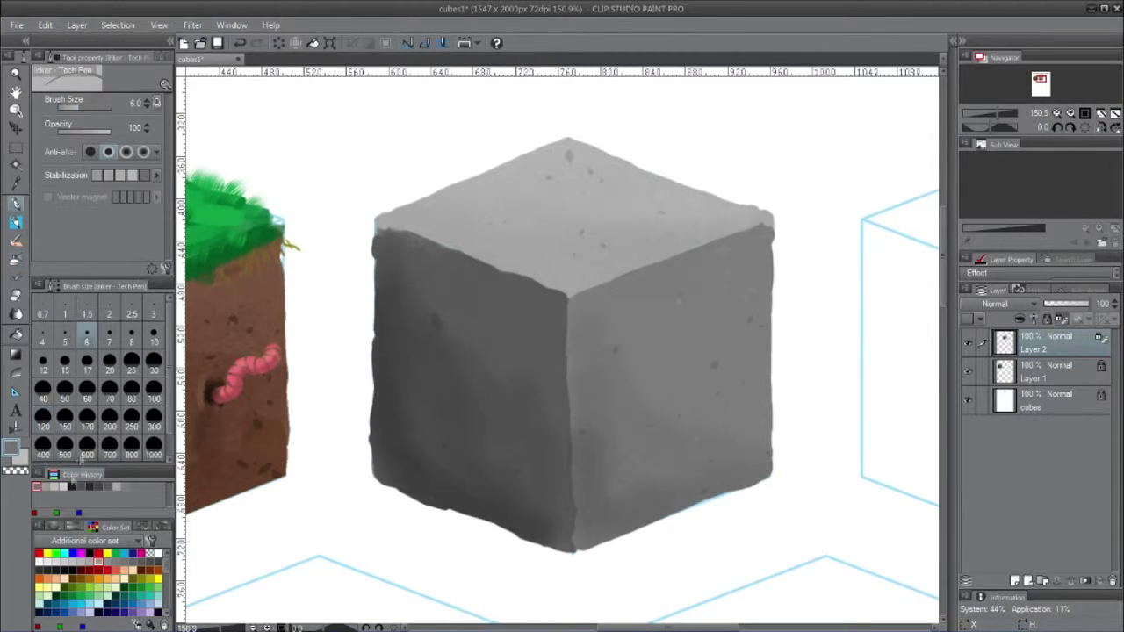
pyautogui.click(159, 57)
pyautogui.click(55, 103)
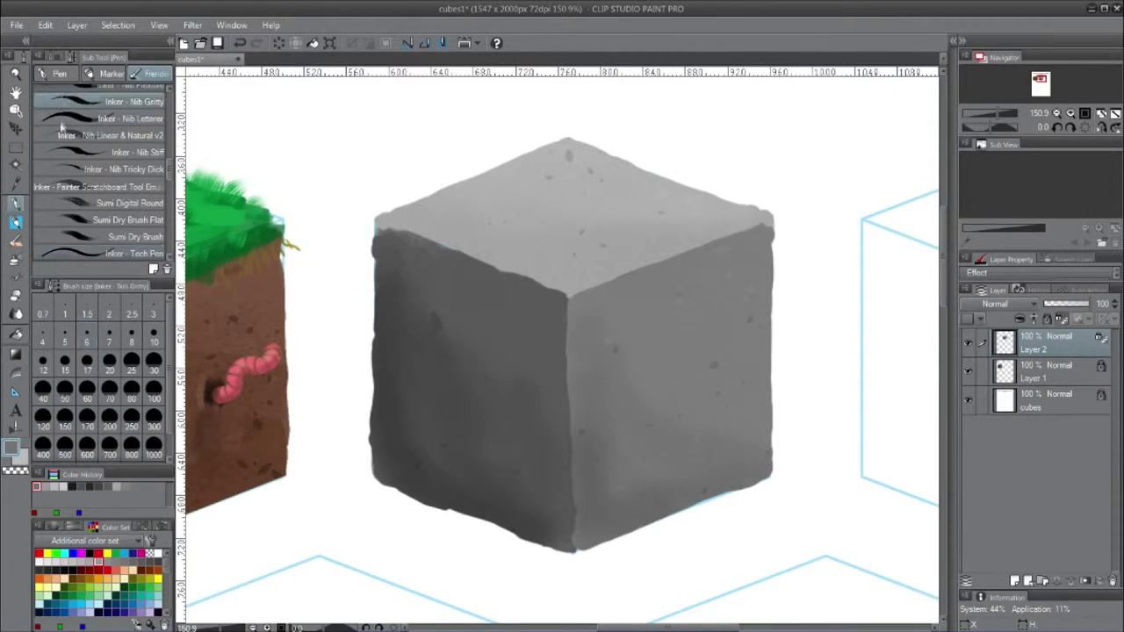
pyautogui.click(51, 60)
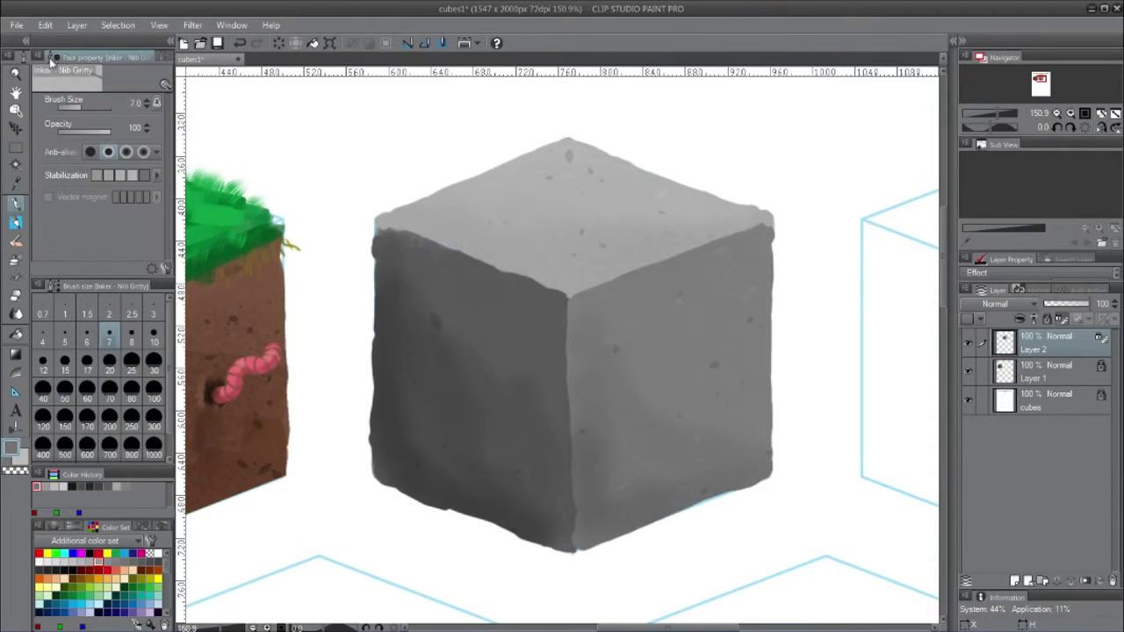
pyautogui.click(55, 57)
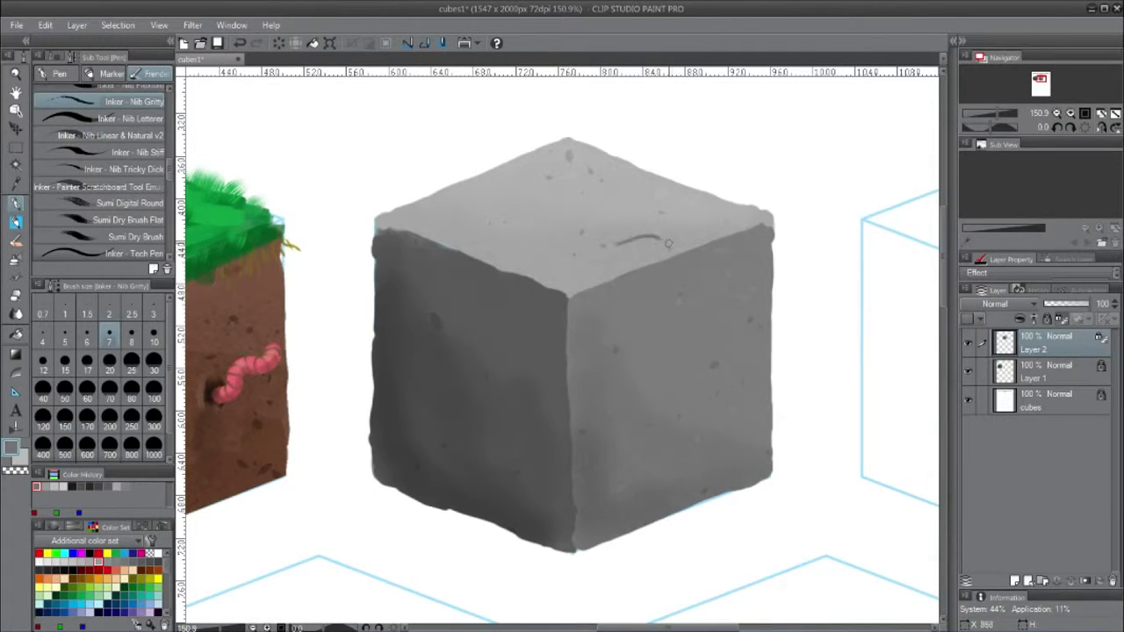
pyautogui.click(72, 486)
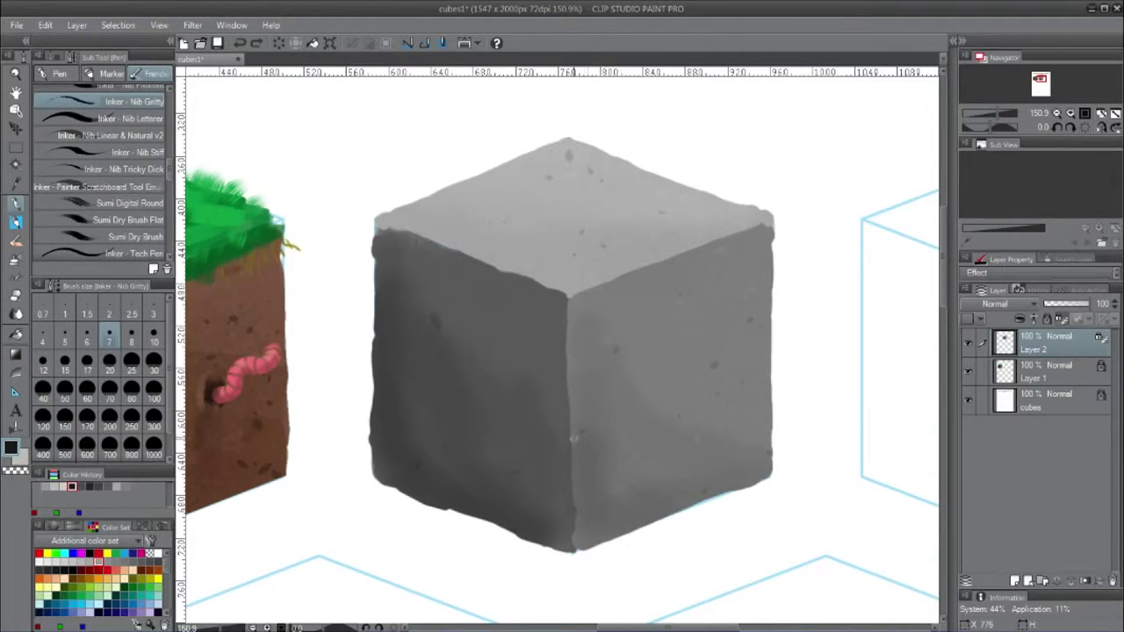
pyautogui.moveTo(665, 371); pyautogui.dragTo(624, 403)
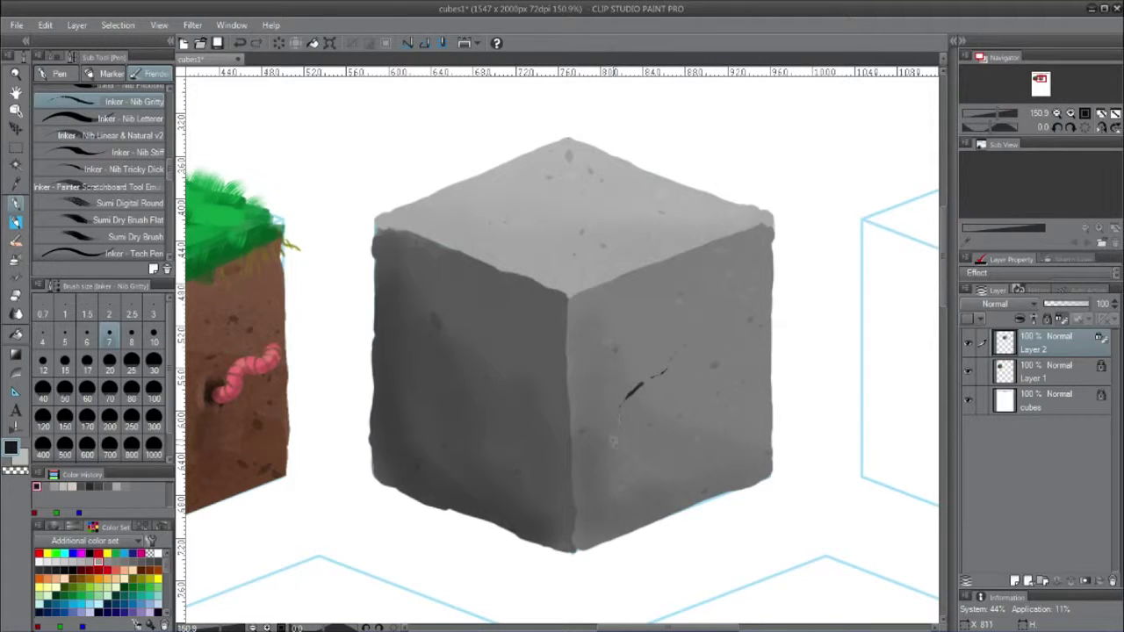
pyautogui.click(239, 44)
# Step: Draw thin branching cracks across the cube's faces with the Inker - Nib Stiff pen, varying the grey to suit each face
pyautogui.click(106, 156)
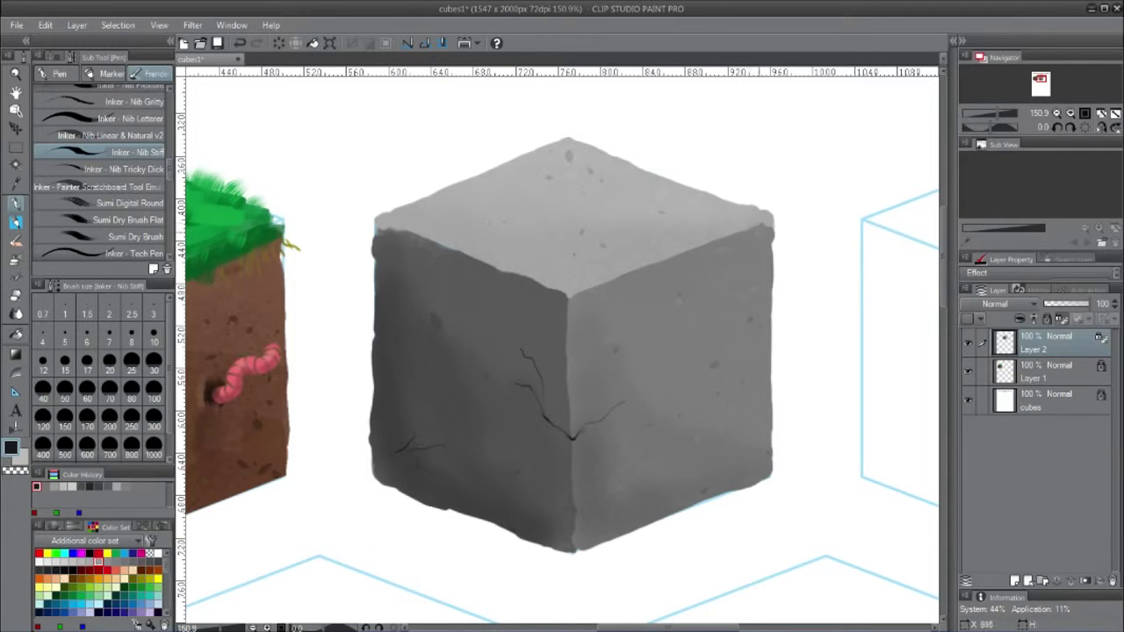
pyautogui.click(80, 486)
pyautogui.moveTo(605, 414); pyautogui.dragTo(620, 400)
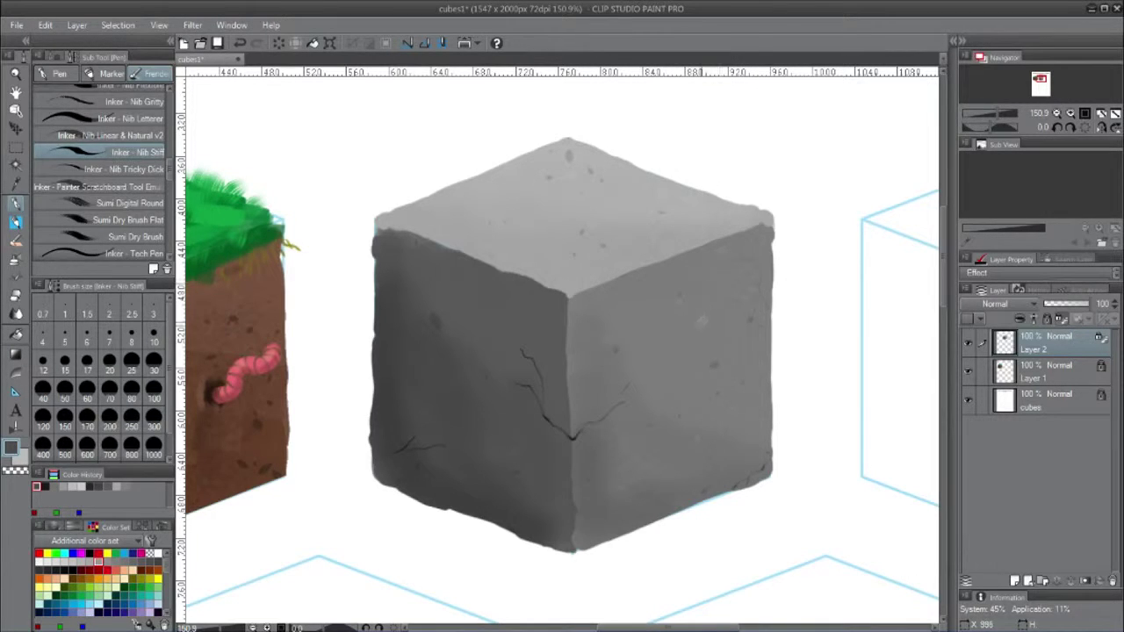
pyautogui.click(72, 486)
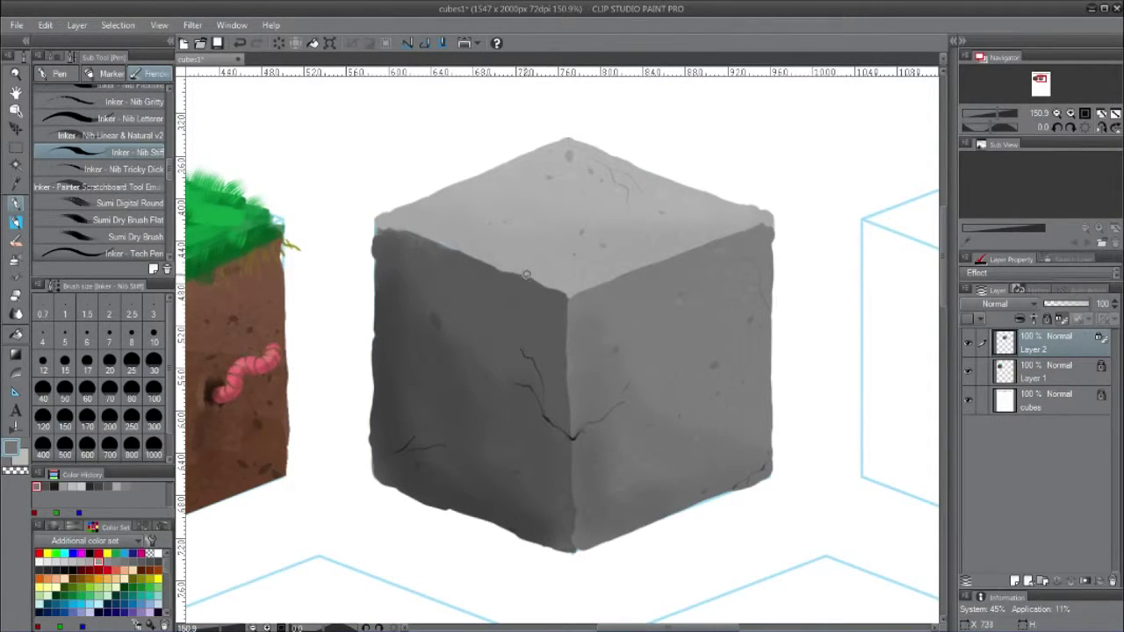
pyautogui.click(54, 486)
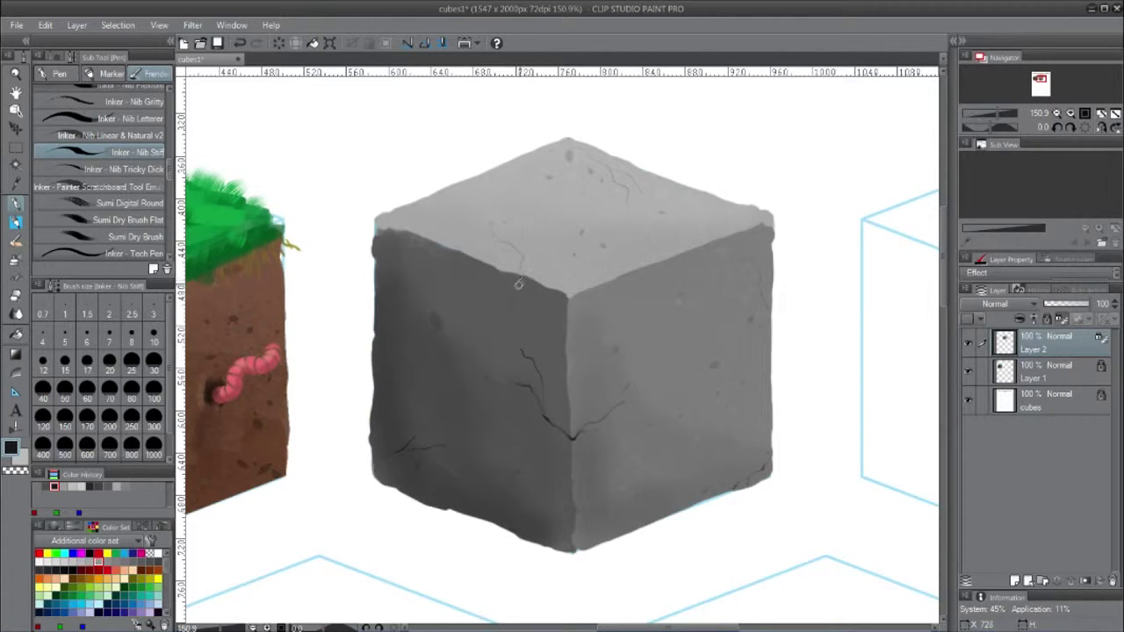
# Step: Add thin lighter grey highlights along the edges of the branching crack at the cube's central vertical edge
pyautogui.click(16, 74)
pyautogui.moveTo(496, 347); pyautogui.dragTo(653, 454)
pyautogui.click(15, 204)
pyautogui.click(46, 487)
pyautogui.press('[')
pyautogui.moveTo(413, 415); pyautogui.dragTo(463, 468)
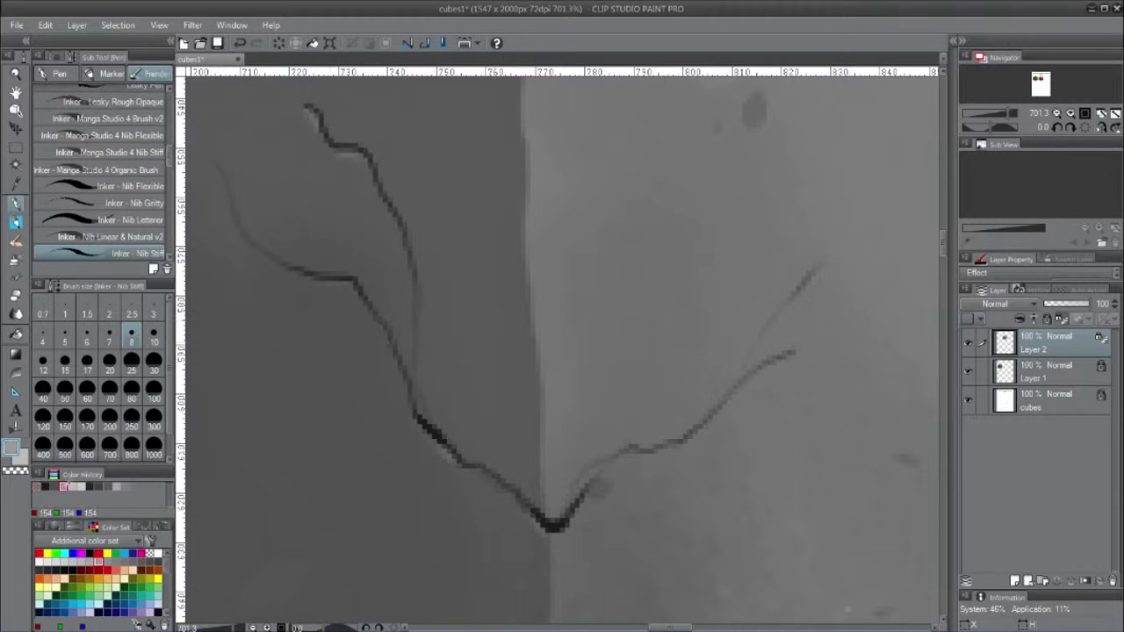
pyautogui.moveTo(567, 533); pyautogui.dragTo(604, 480)
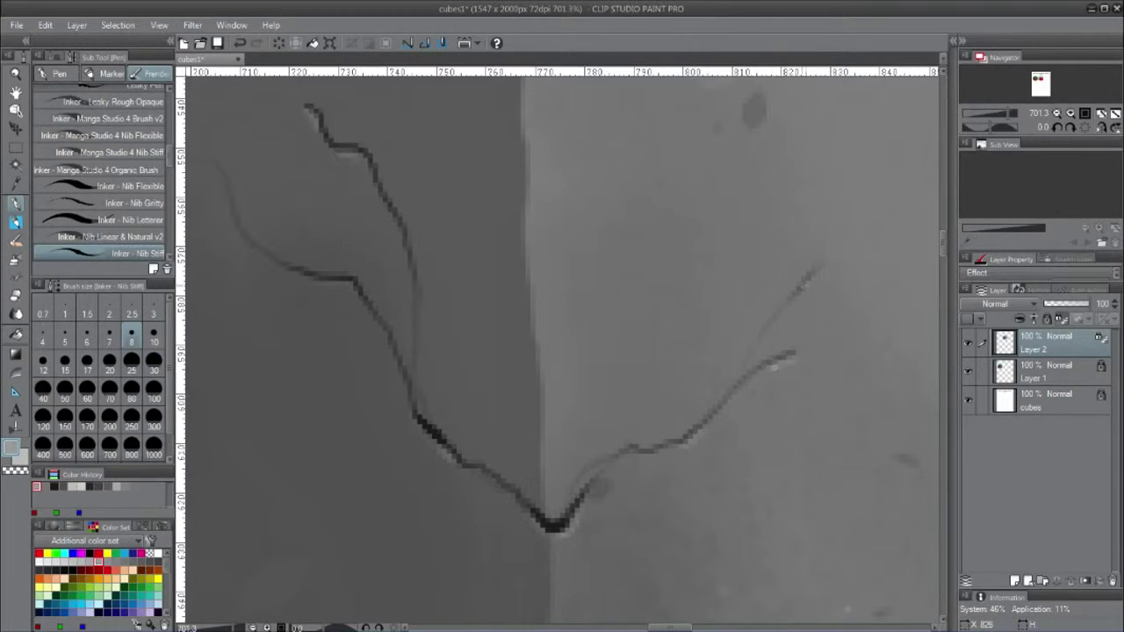
# Step: Highlight the edges of the small cracks at the right face's lower outer corner
pyautogui.doubleClick(14, 76)
pyautogui.moveTo(660, 384); pyautogui.dragTo(704, 416)
pyautogui.click(15, 204)
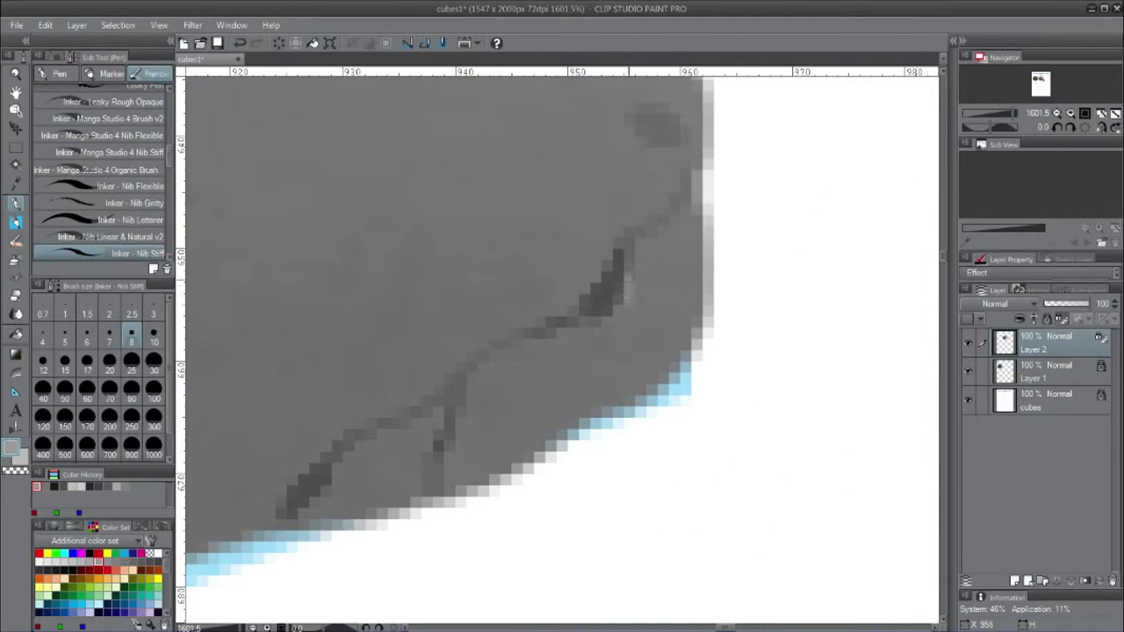
pyautogui.moveTo(318, 511)
pyautogui.mouseDown()
pyautogui.moveTo(462, 442)
pyautogui.moveTo(451, 481)
pyautogui.moveTo(471, 402)
pyautogui.mouseUp()
# Step: Highlight the undersides of the forked crack near the left face's lower outer corner in a darker grey
pyautogui.doubleClick(14, 76)
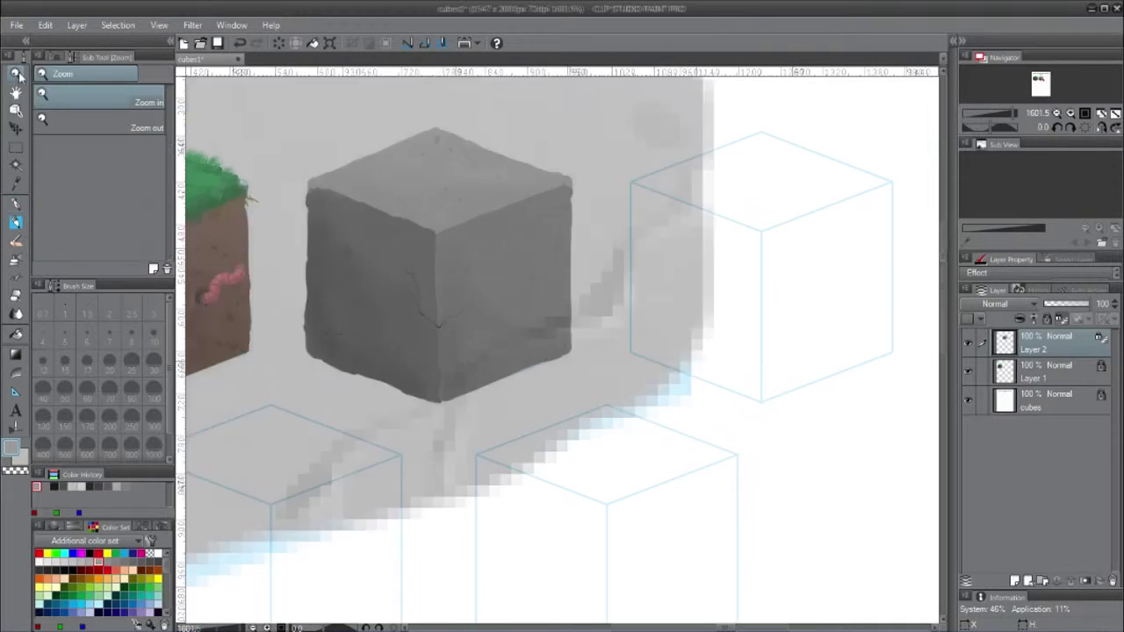
pyautogui.moveTo(302, 316); pyautogui.dragTo(362, 358)
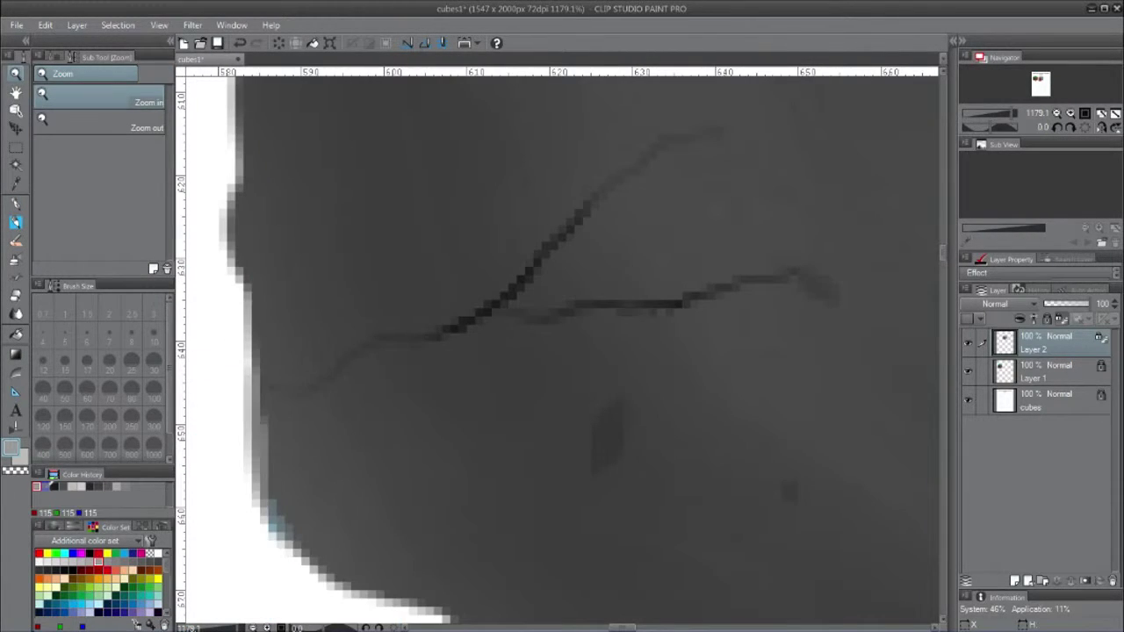
pyautogui.click(15, 204)
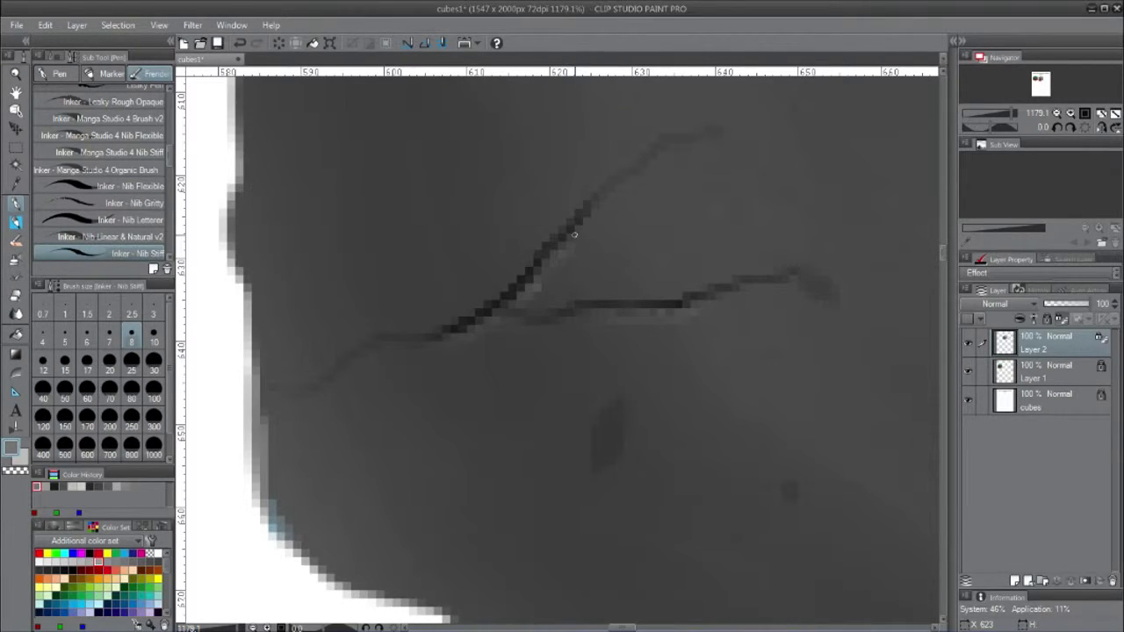
# Step: Highlight the crack running over the top face's front left edge, using a lighter grey on its top-face part
pyautogui.doubleClick(16, 76)
pyautogui.moveTo(601, 188); pyautogui.dragTo(651, 271)
pyautogui.click(15, 204)
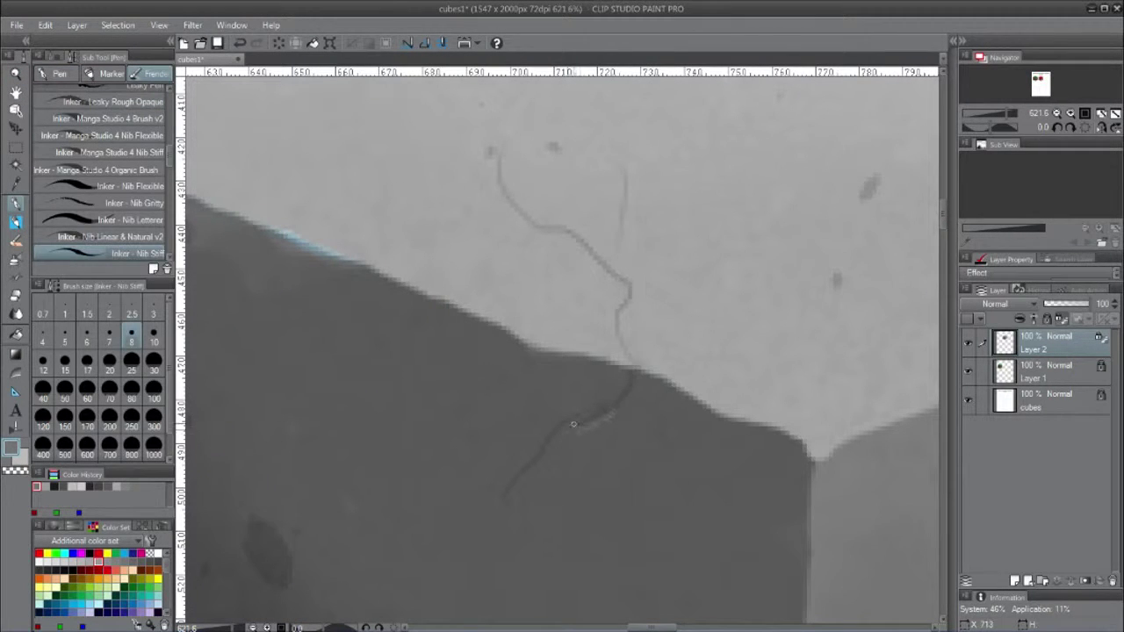
pyautogui.click(72, 485)
pyautogui.moveTo(568, 238); pyautogui.dragTo(615, 278)
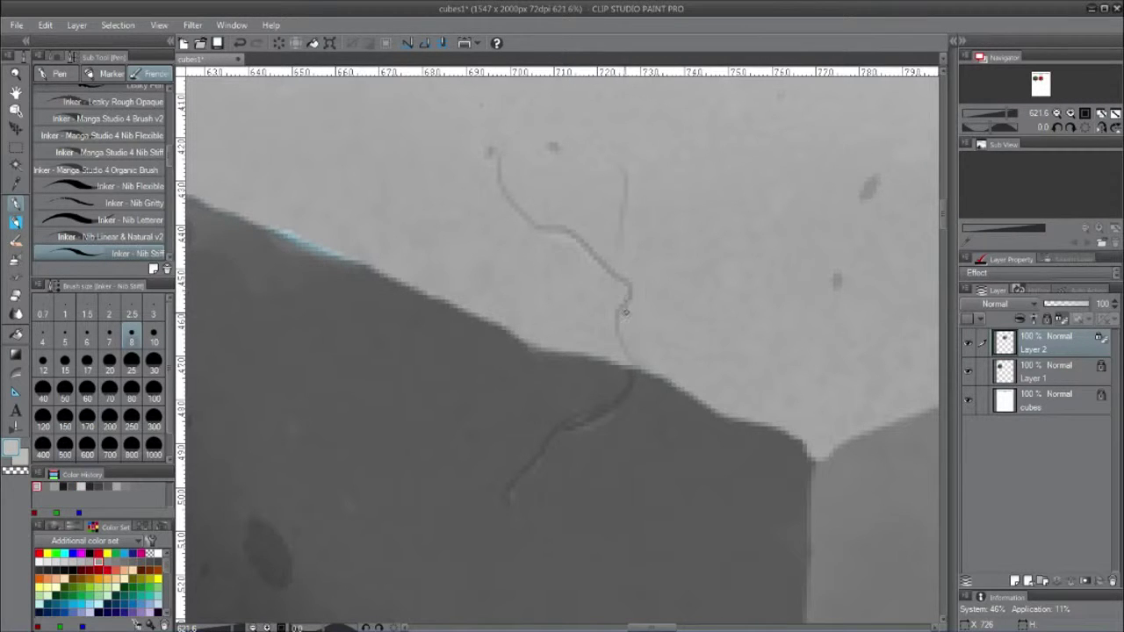
# Step: Highlight the edges of the branching crack near the top face's back corner with a thin lighter grey line
pyautogui.doubleClick(15, 76)
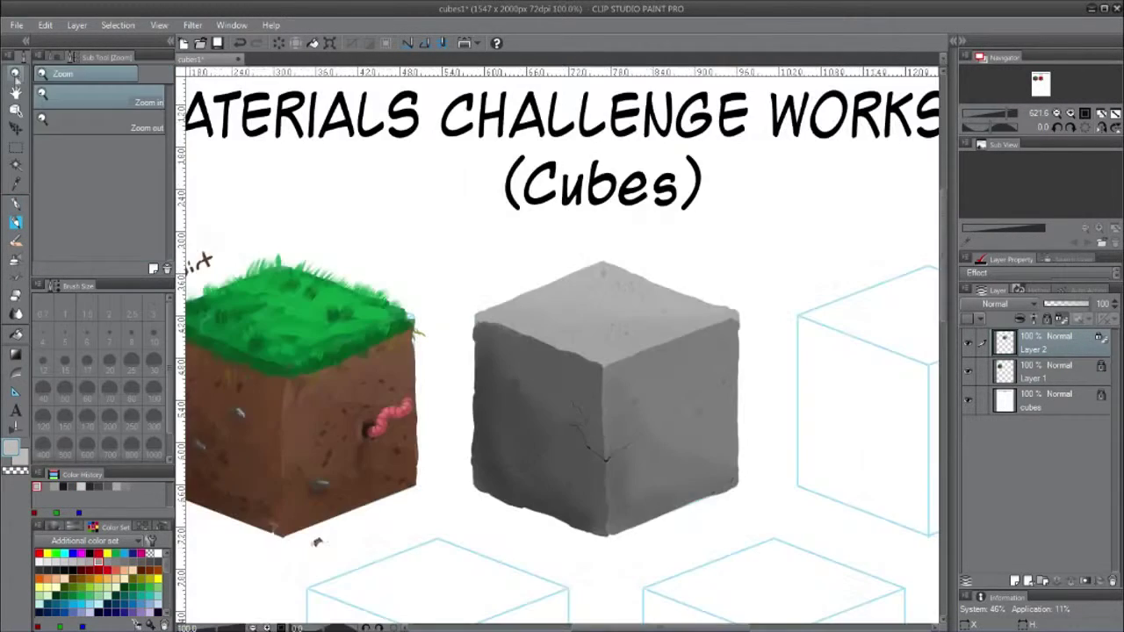
pyautogui.moveTo(595, 255); pyautogui.dragTo(676, 318)
pyautogui.click(15, 204)
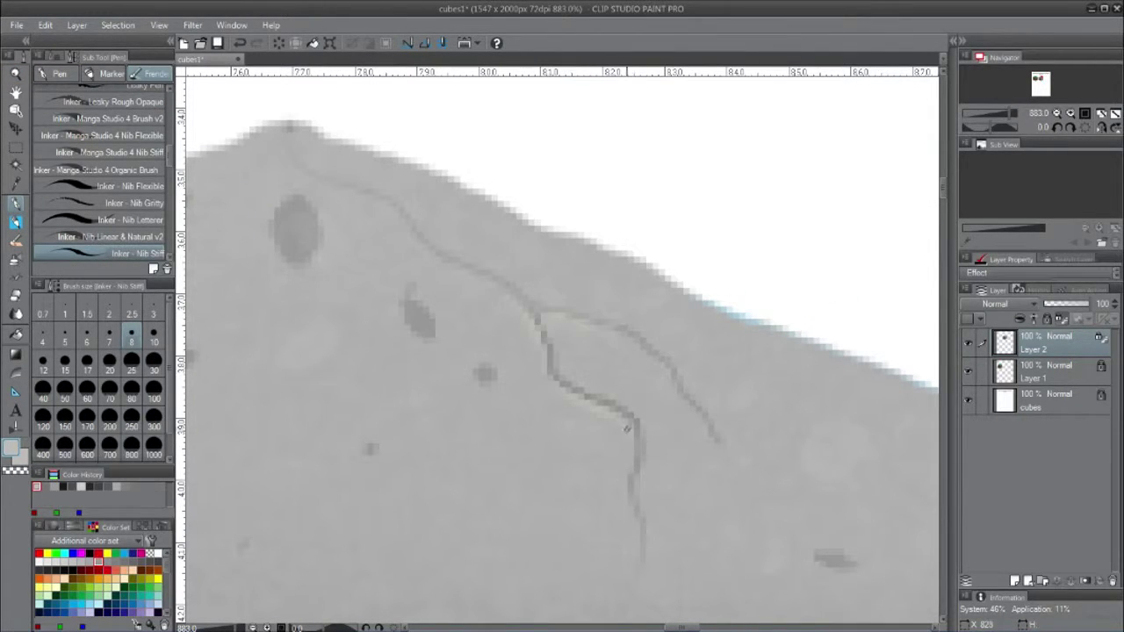
# Step: Add thin lighter grey highlights to the jagged crack near the right face's upper outer corner
pyautogui.doubleClick(17, 76)
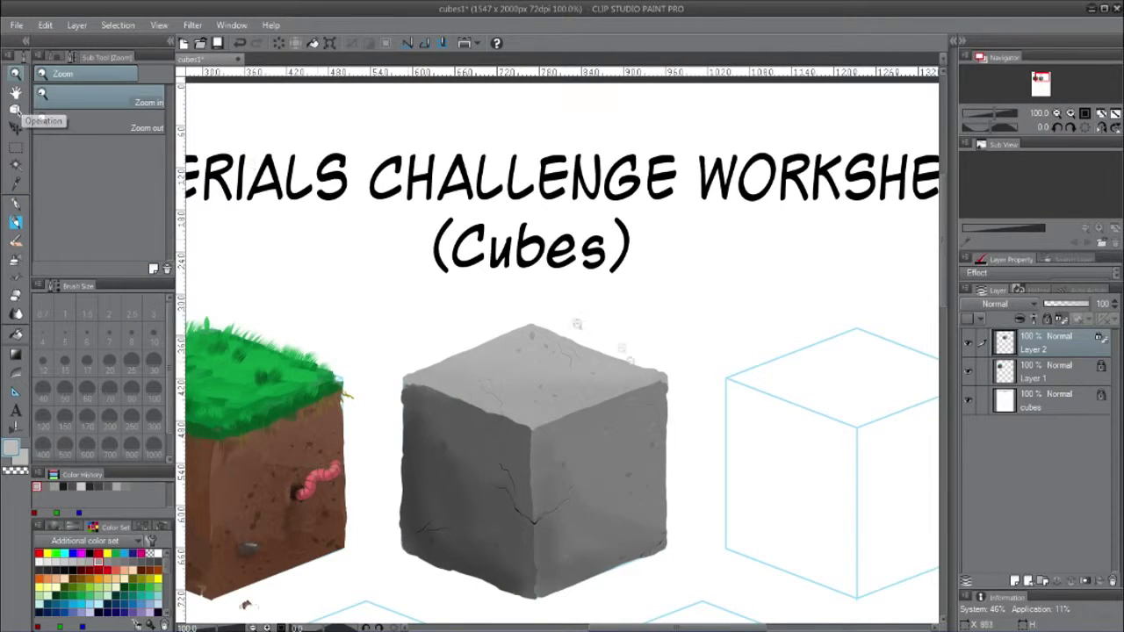
pyautogui.moveTo(627, 383); pyautogui.dragTo(680, 448)
pyautogui.press('p')
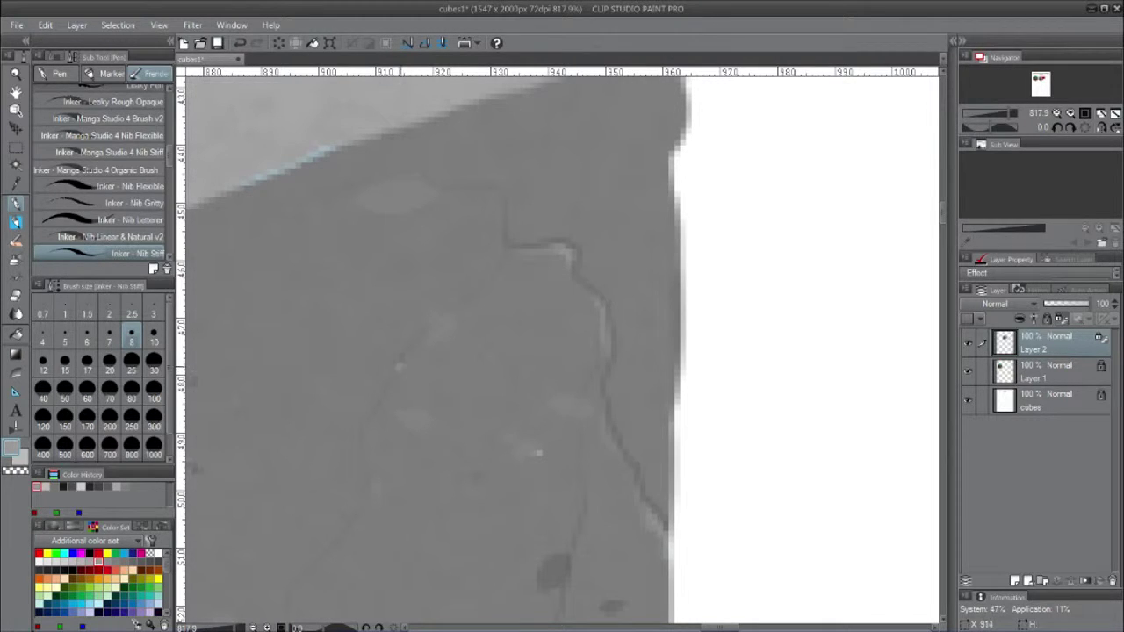
pyautogui.doubleClick(16, 74)
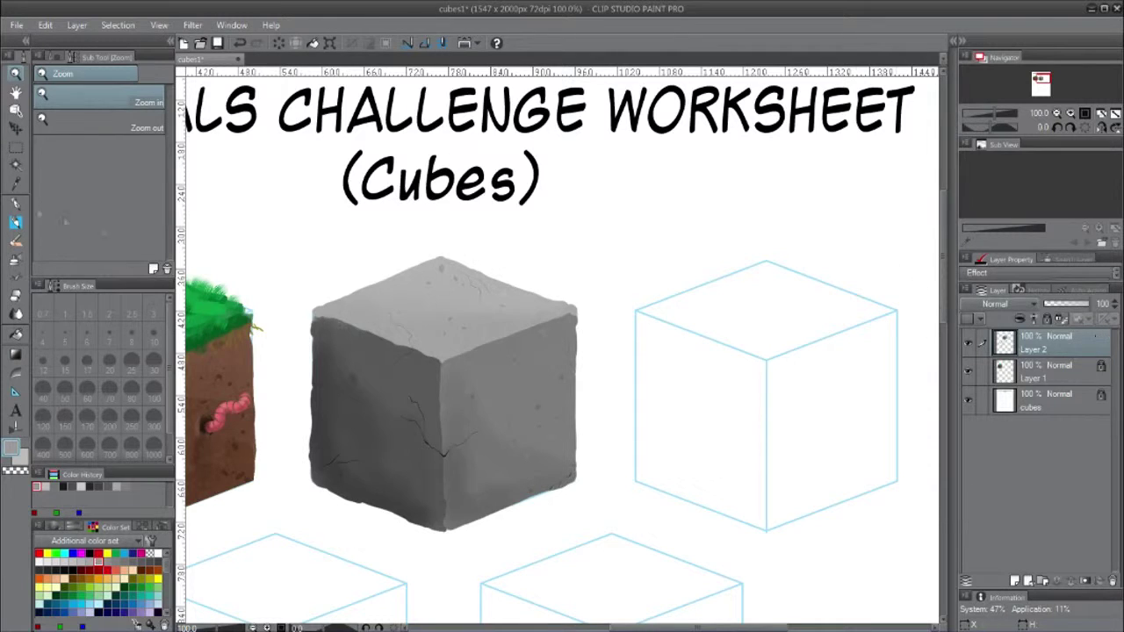
pyautogui.press('e')
pyautogui.click(969, 397)
pyautogui.click(969, 397)
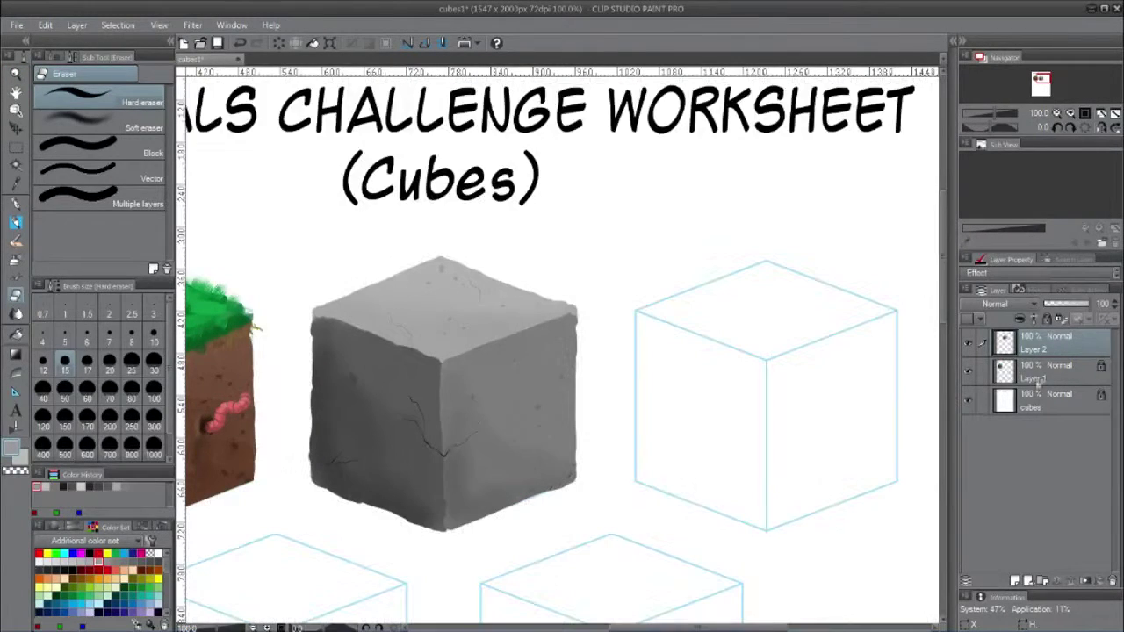
pyautogui.click(1046, 371)
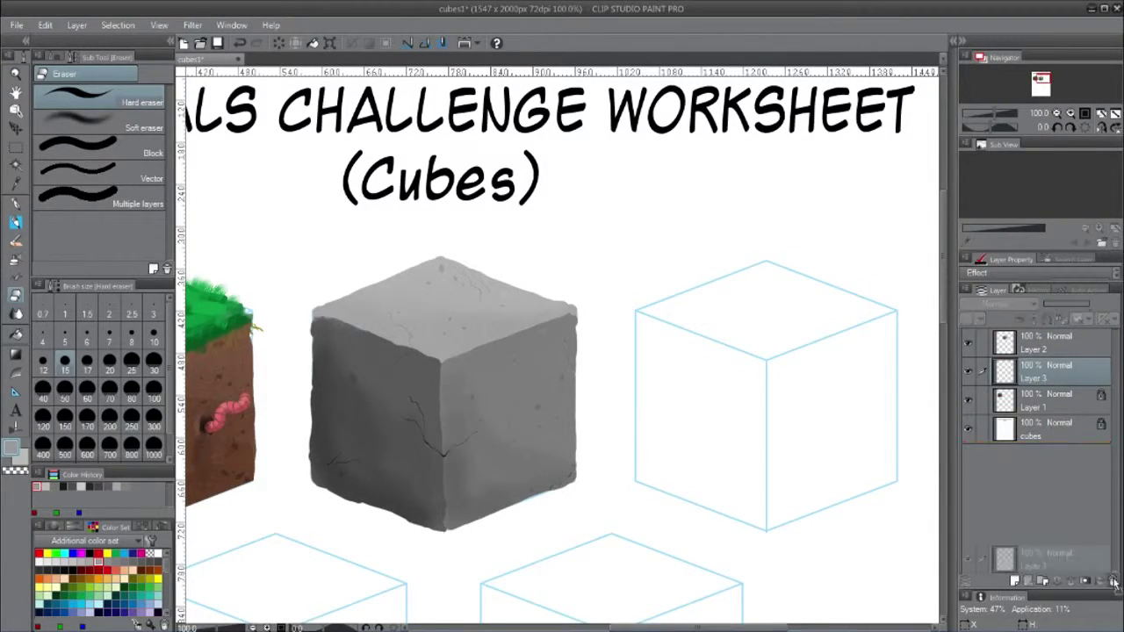
pyautogui.click(1063, 349)
# Step: Touch up the stone cube's upper left corner on Layer 2 in grey with the Nib Stiff inker, over the exposed blue guide line
pyautogui.click(20, 79)
pyautogui.moveTo(303, 296); pyautogui.dragTo(452, 379)
pyautogui.click(54, 486)
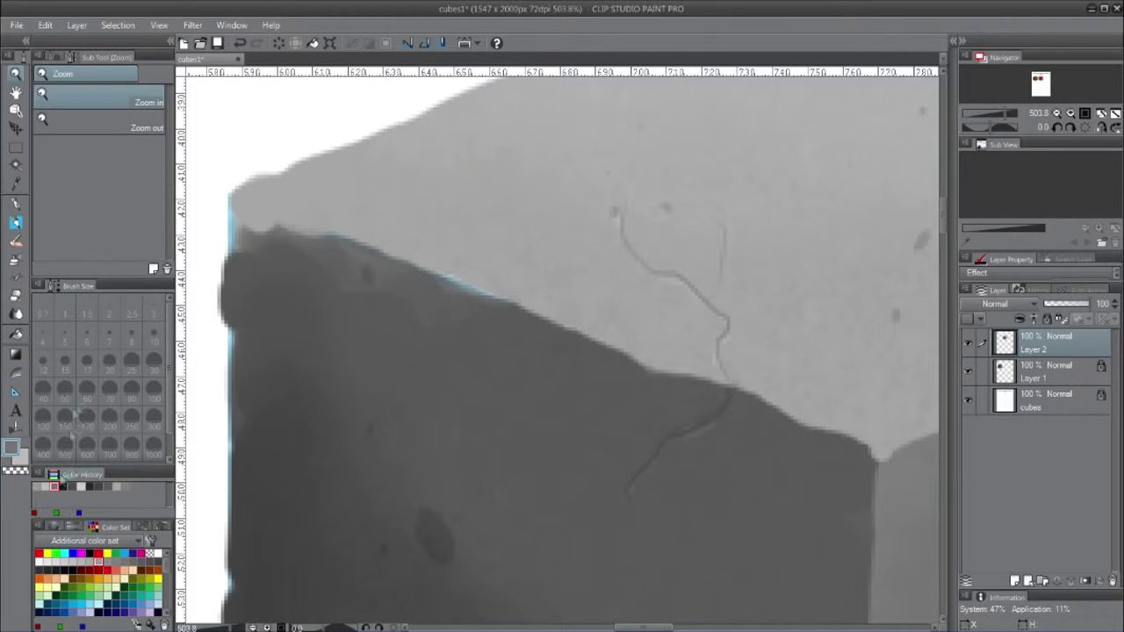
pyautogui.click(19, 201)
pyautogui.moveTo(232, 200)
pyautogui.mouseDown()
pyautogui.moveTo(234, 219)
pyautogui.moveTo(234, 204)
pyautogui.mouseUp()
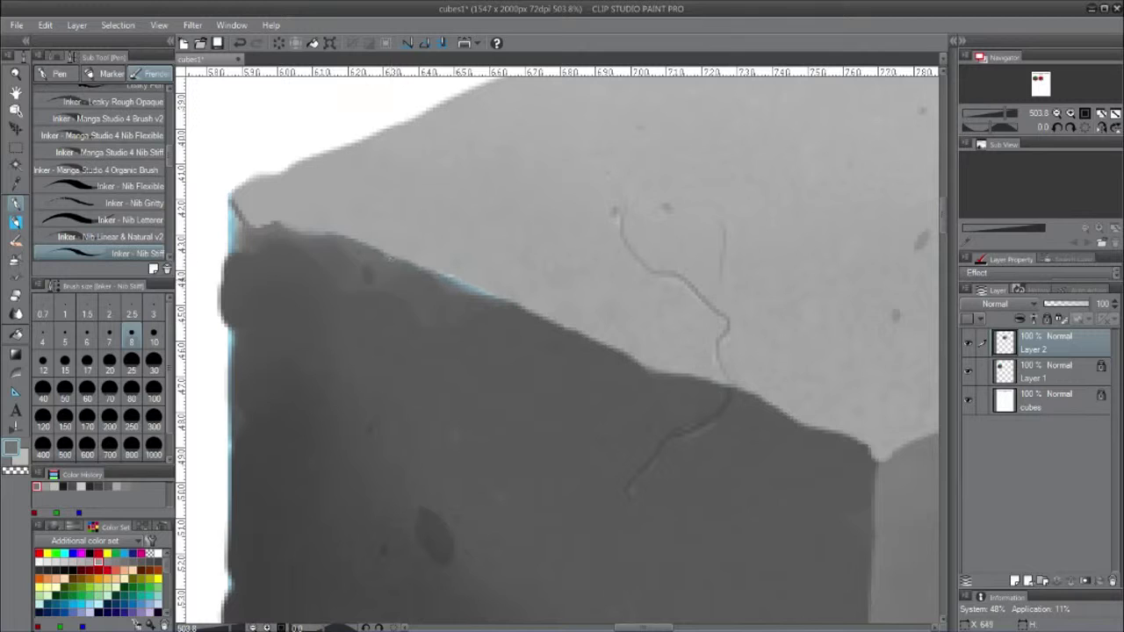
# Step: Paint a grey rim with a larger inker along the edge between the top and left faces, covering the exposed guide line
pyautogui.press(']')
pyautogui.press(']')
pyautogui.press(']')
pyautogui.moveTo(482, 290)
pyautogui.mouseDown()
pyautogui.moveTo(659, 381)
pyautogui.moveTo(746, 398)
pyautogui.moveTo(835, 437)
pyautogui.moveTo(868, 488)
pyautogui.mouseUp()
pyautogui.moveTo(690, 399)
pyautogui.mouseDown()
pyautogui.moveTo(504, 319)
pyautogui.moveTo(481, 284)
pyautogui.mouseUp()
pyautogui.click(46, 487)
pyautogui.moveTo(327, 310)
pyautogui.mouseDown()
pyautogui.moveTo(285, 332)
pyautogui.moveTo(571, 207)
pyautogui.moveTo(845, 109)
pyautogui.moveTo(601, 287)
pyautogui.moveTo(656, 261)
pyautogui.moveTo(694, 274)
pyautogui.mouseUp()
# Step: Darken the stone softly beside the branches of the crack at the central vertical edge with a small Shadow airbrush
pyautogui.doubleClick(14, 73)
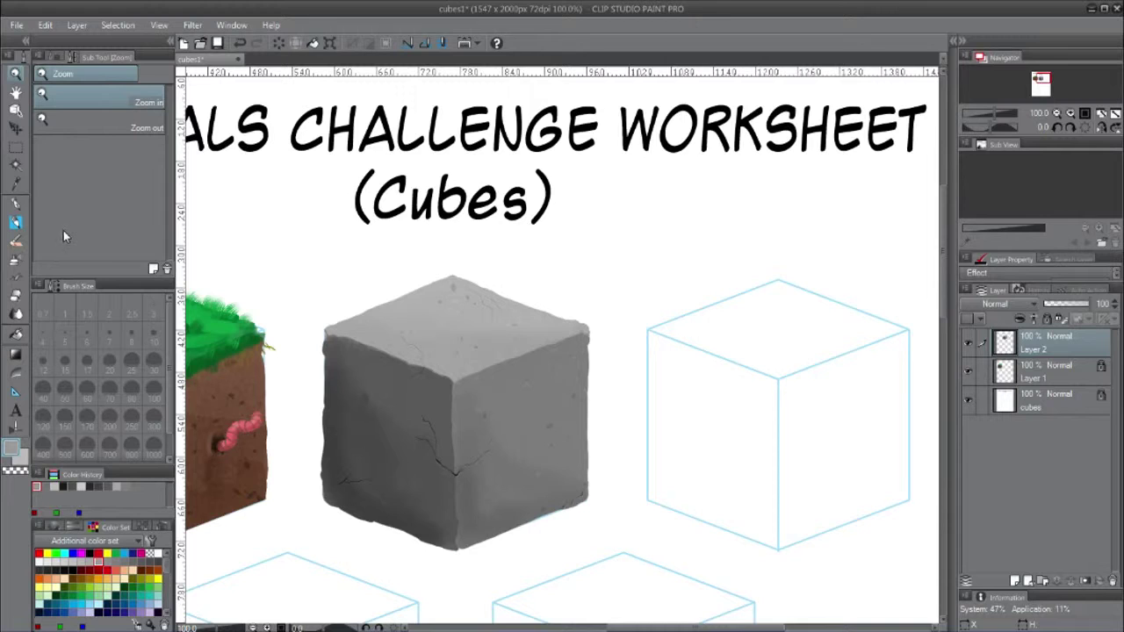
pyautogui.press('p')
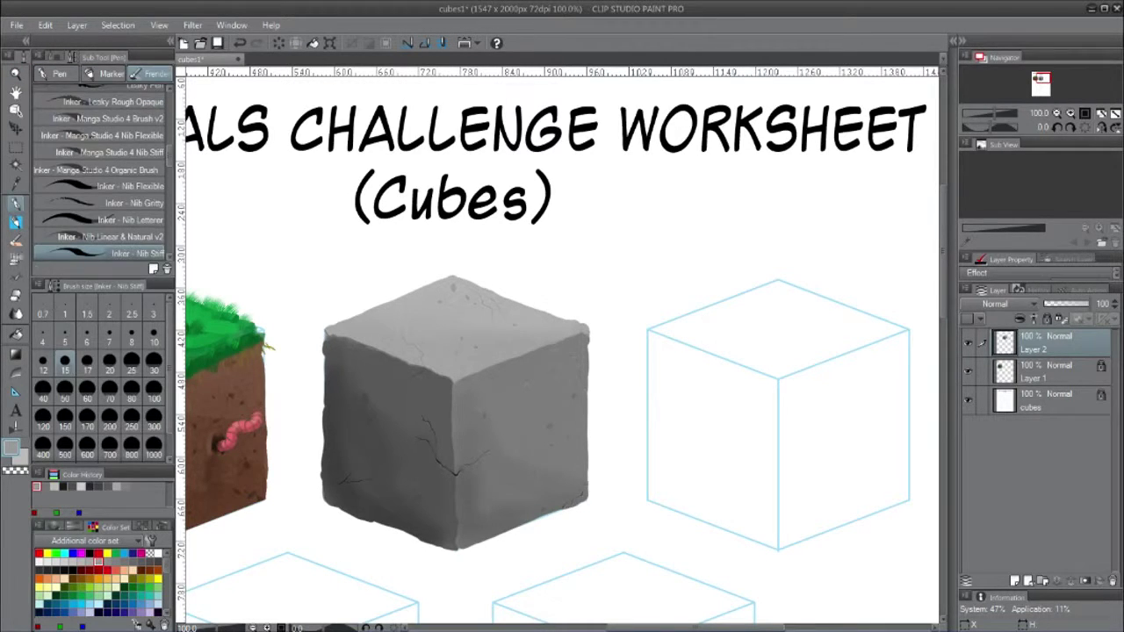
pyautogui.press('/')
pyautogui.moveTo(396, 408); pyautogui.dragTo(501, 485)
pyautogui.press('b')
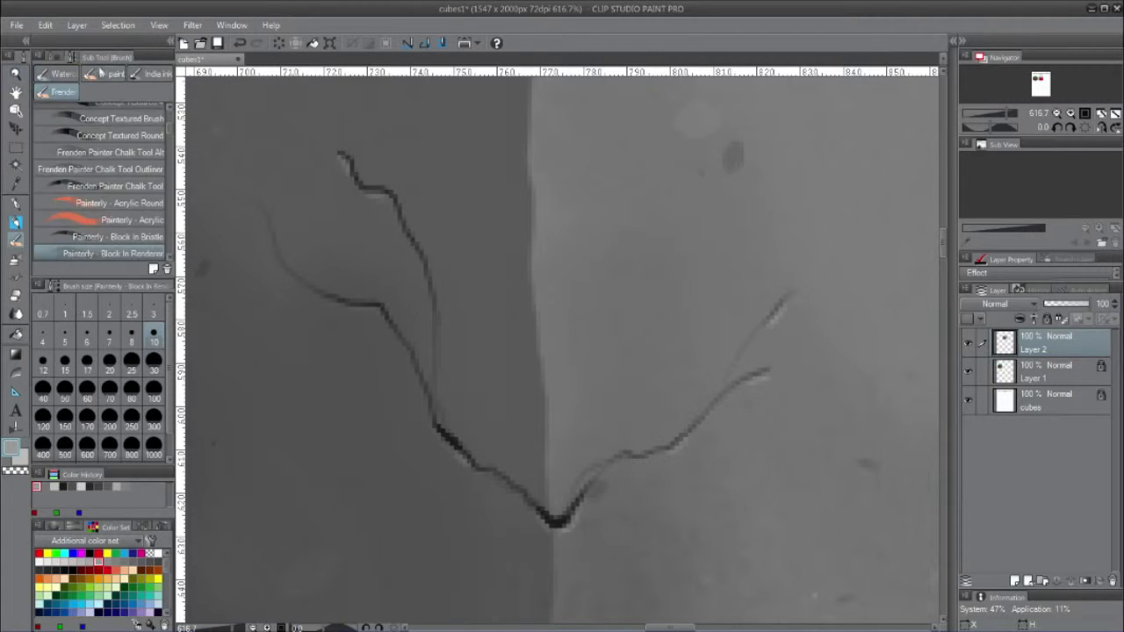
pyautogui.click(55, 58)
pyautogui.click(95, 58)
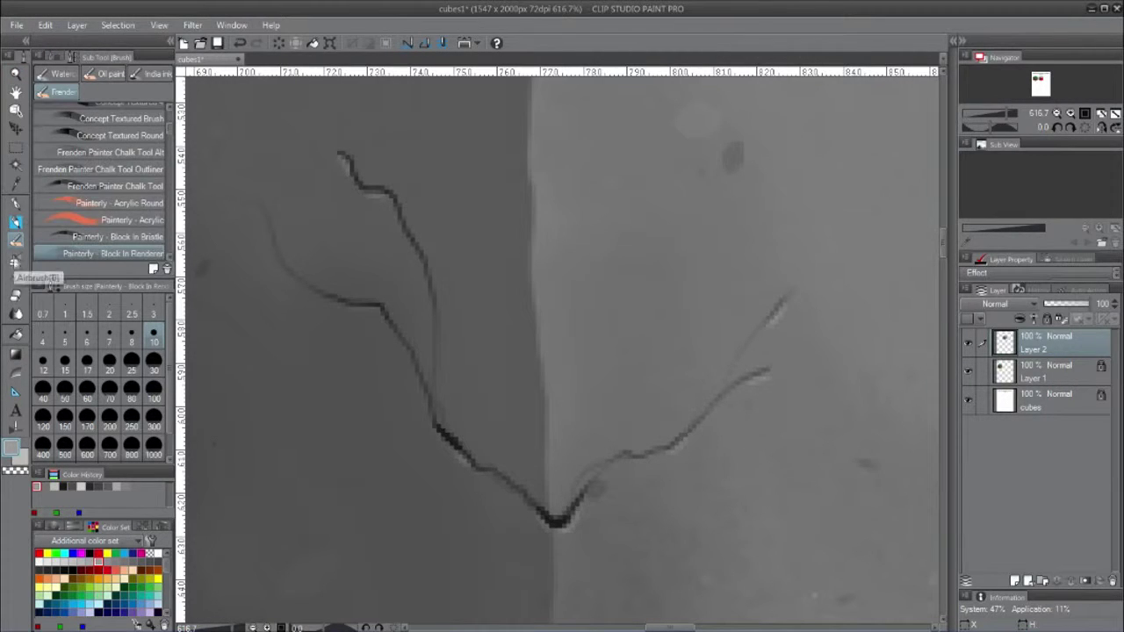
pyautogui.hotkey('ctrl', 'z')
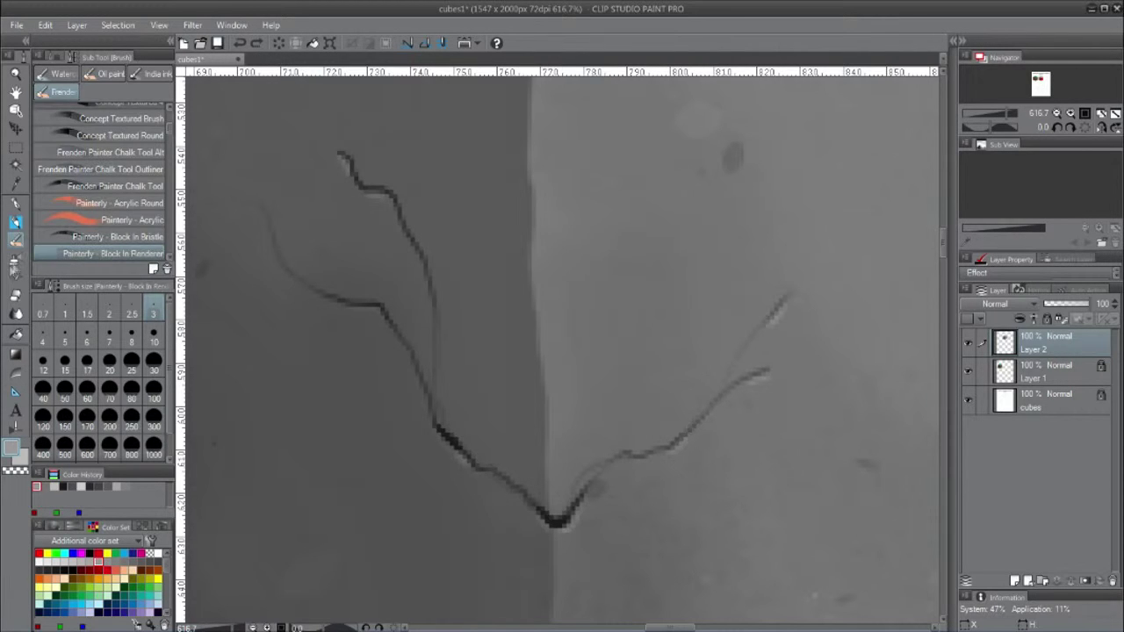
pyautogui.click(15, 258)
pyautogui.click(99, 164)
pyautogui.press('[')
pyautogui.moveTo(251, 217)
pyautogui.mouseDown()
pyautogui.moveTo(285, 216)
pyautogui.moveTo(374, 280)
pyautogui.moveTo(332, 288)
pyautogui.moveTo(393, 314)
pyautogui.mouseUp()
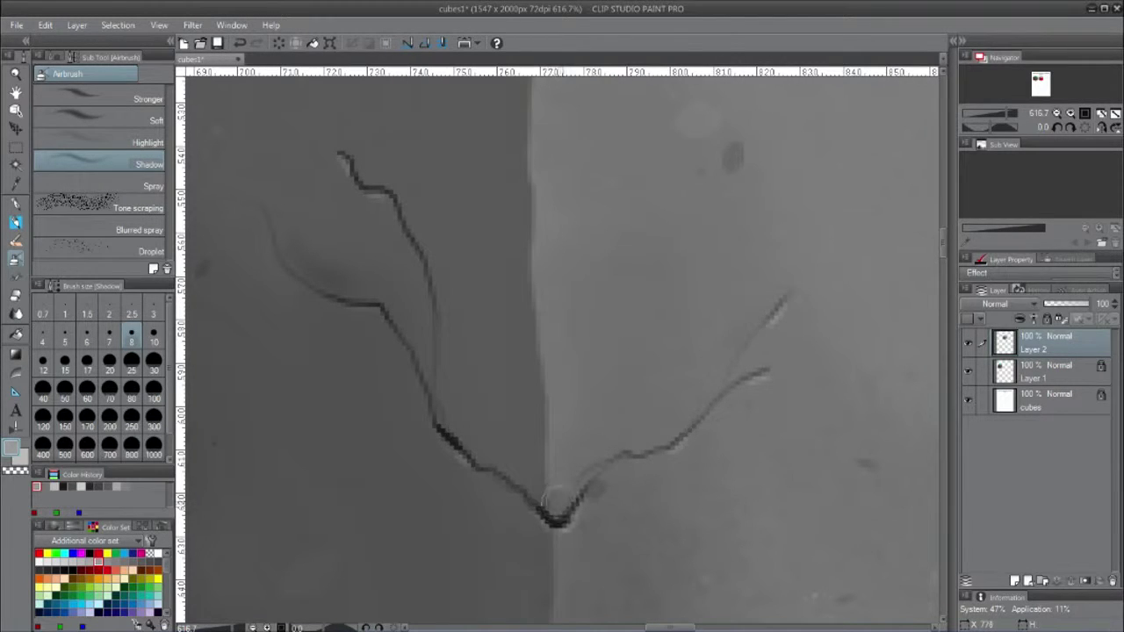
# Step: Trim the stone cube's lower edges, left side and upper right corner with the Hard eraser to roughen its outline
pyautogui.doubleClick(16, 74)
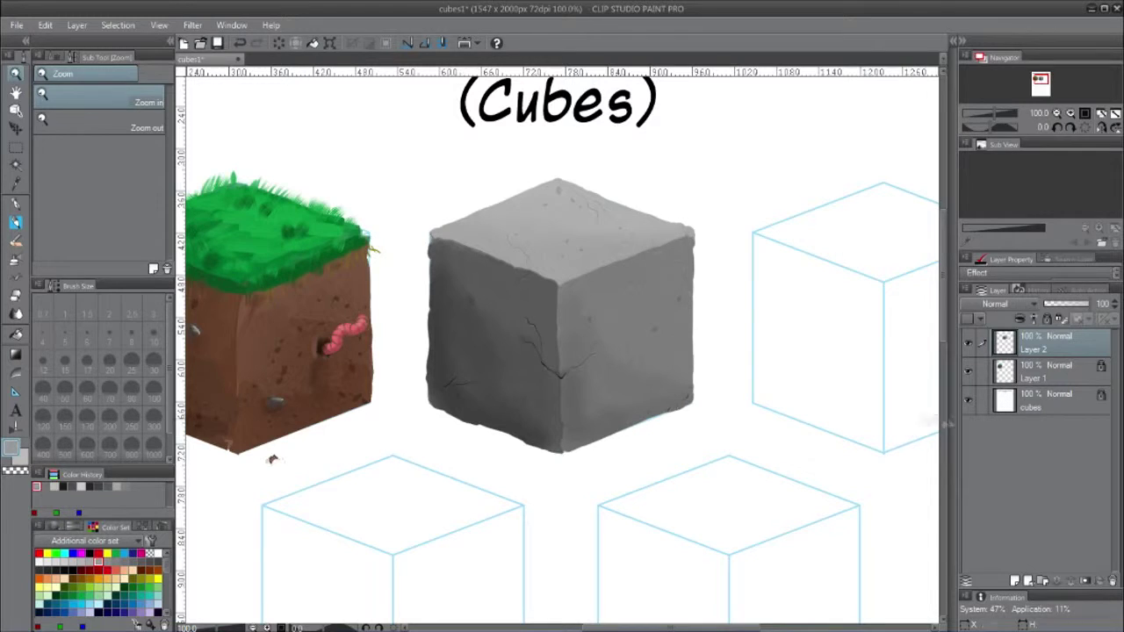
pyautogui.click(15, 204)
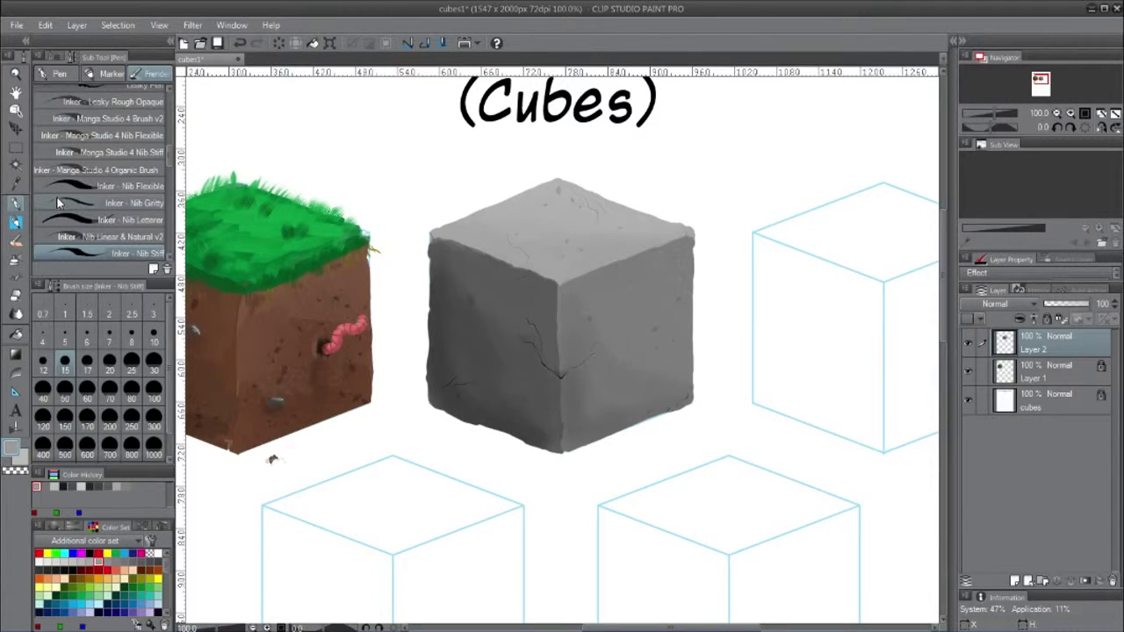
pyautogui.click(16, 295)
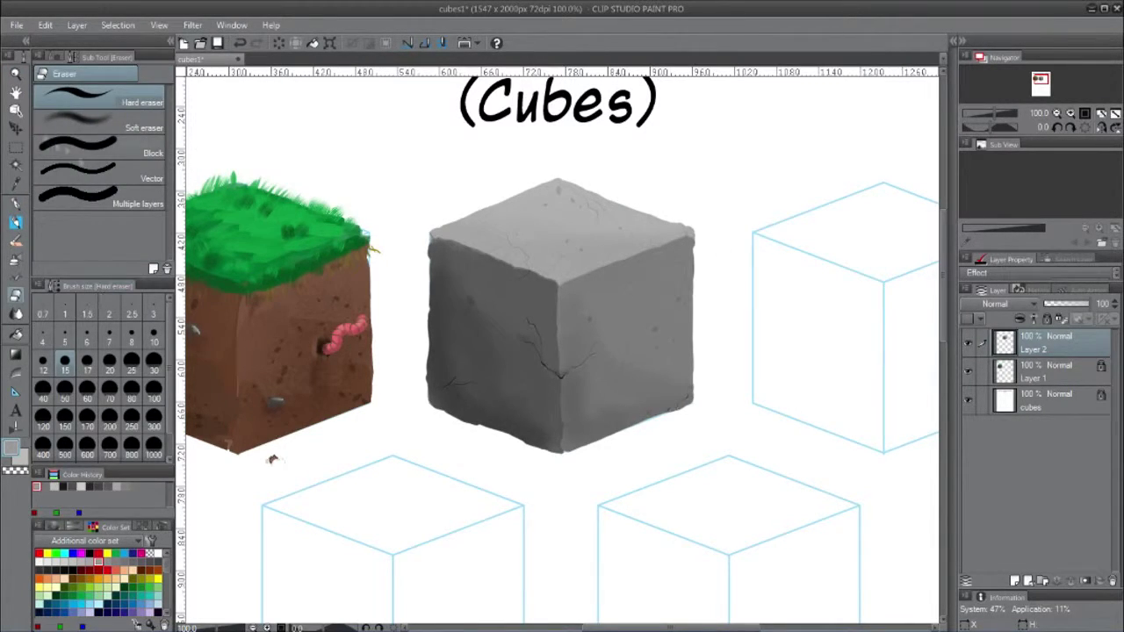
pyautogui.moveTo(563, 459)
pyautogui.mouseDown()
pyautogui.moveTo(657, 419)
pyautogui.moveTo(705, 419)
pyautogui.mouseUp()
pyautogui.moveTo(427, 231)
pyautogui.mouseDown()
pyautogui.moveTo(424, 413)
pyautogui.moveTo(424, 404)
pyautogui.moveTo(506, 454)
pyautogui.mouseUp()
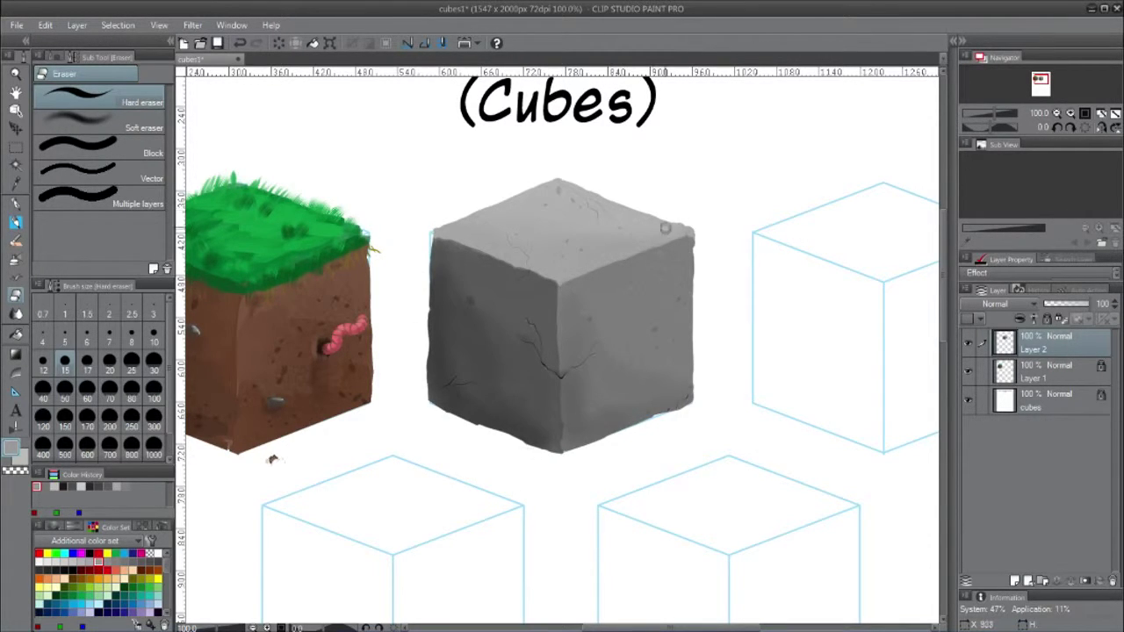
pyautogui.moveTo(688, 221)
pyautogui.mouseDown()
pyautogui.moveTo(708, 312)
pyautogui.moveTo(700, 233)
pyautogui.mouseUp()
# Step: Erase the tip of the stone cube's upper left corner with the Hard eraser to form a chipped bevel
pyautogui.click(16, 223)
pyautogui.click(63, 486)
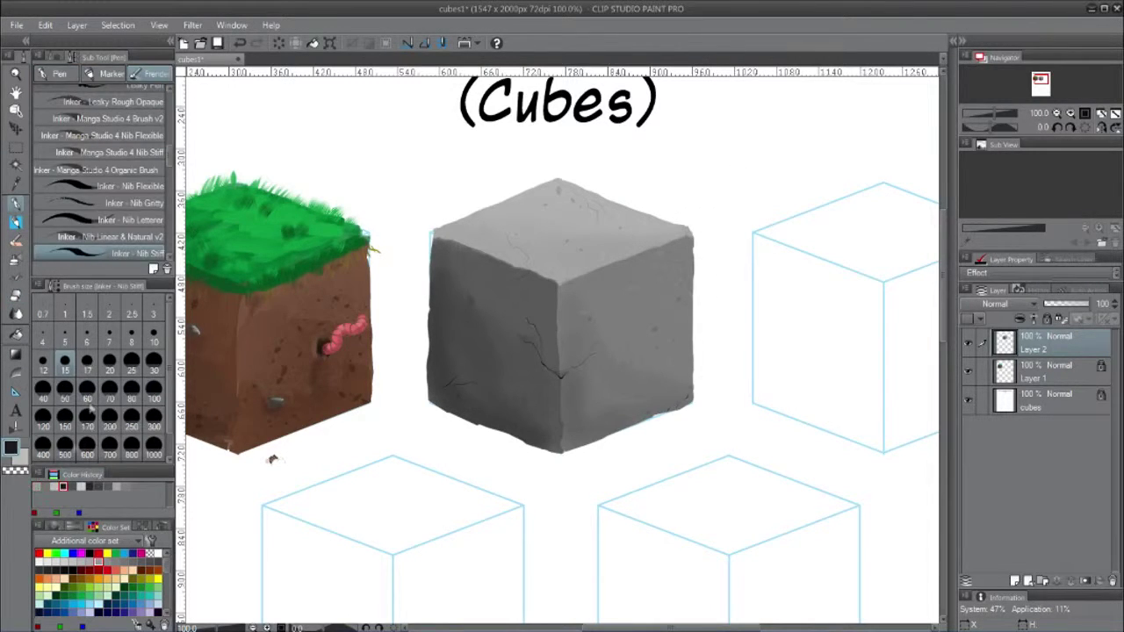
pyautogui.click(16, 74)
pyautogui.click(478, 192)
pyautogui.click(478, 191)
pyautogui.click(16, 295)
pyautogui.moveTo(297, 327)
pyautogui.mouseDown()
pyautogui.moveTo(279, 343)
pyautogui.moveTo(328, 313)
pyautogui.moveTo(275, 351)
pyautogui.mouseUp()
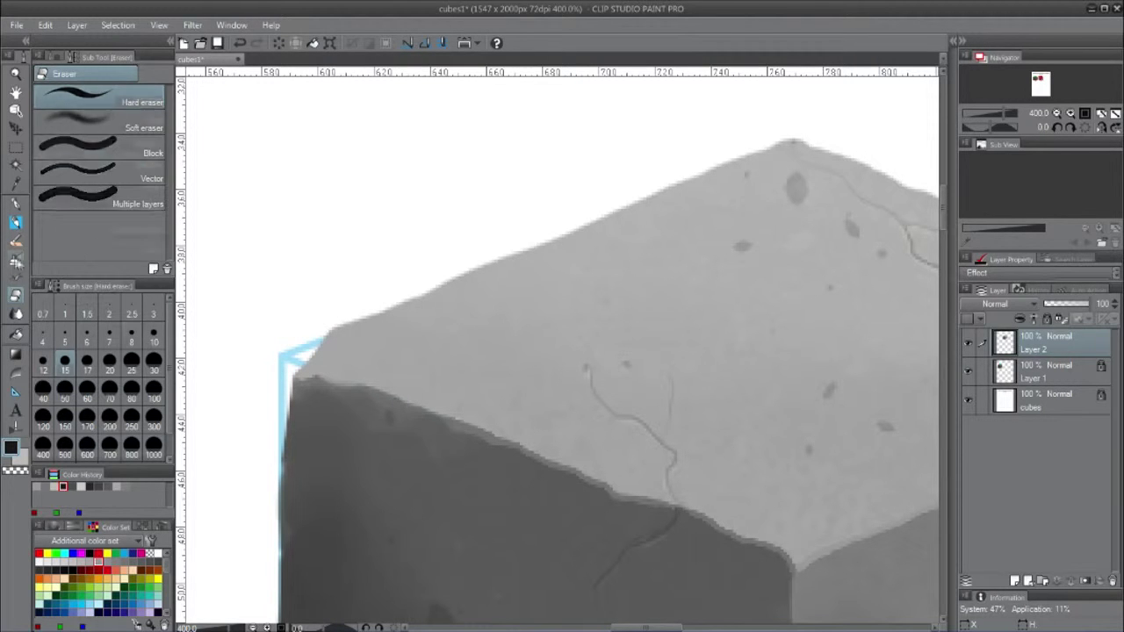
# Step: Shade the top face's chipped left corner with a small Shadow airbrush and tone its right corner with the Highlight airbrush
pyautogui.click(16, 260)
pyautogui.click(98, 143)
pyautogui.press('[')
pyautogui.press('[')
pyautogui.press('[')
pyautogui.press('[')
pyautogui.press('[')
pyautogui.press('[')
pyautogui.press('[')
pyautogui.press('[')
pyautogui.press('[')
pyautogui.press('[')
pyautogui.press('[')
pyautogui.press('[')
pyautogui.press('[')
pyautogui.click(98, 164)
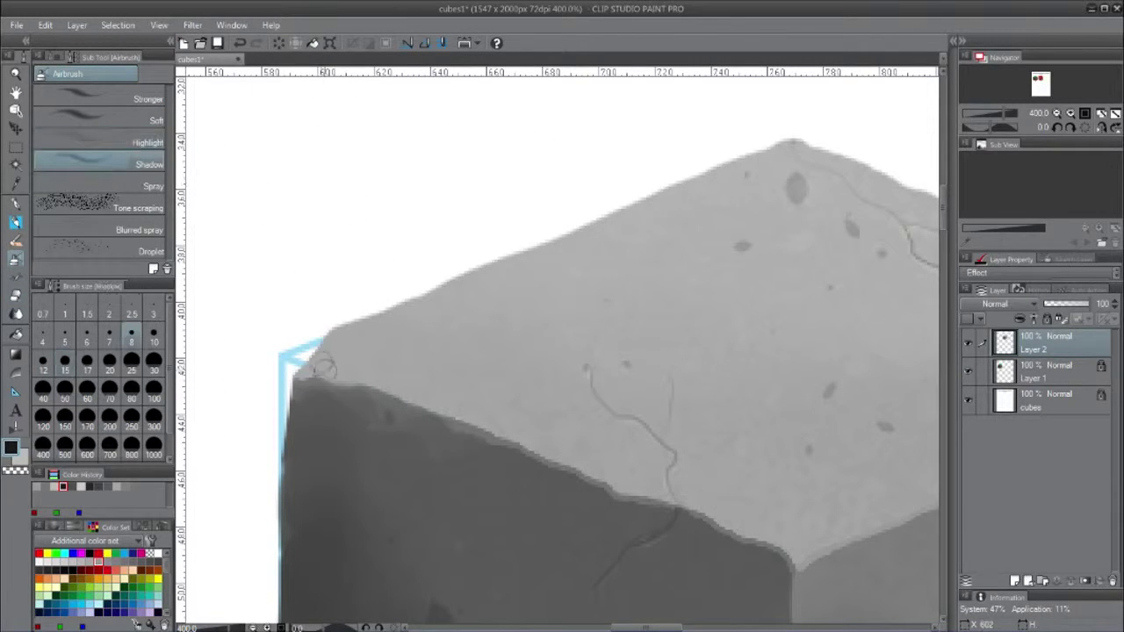
pyautogui.moveTo(321, 358); pyautogui.dragTo(311, 389)
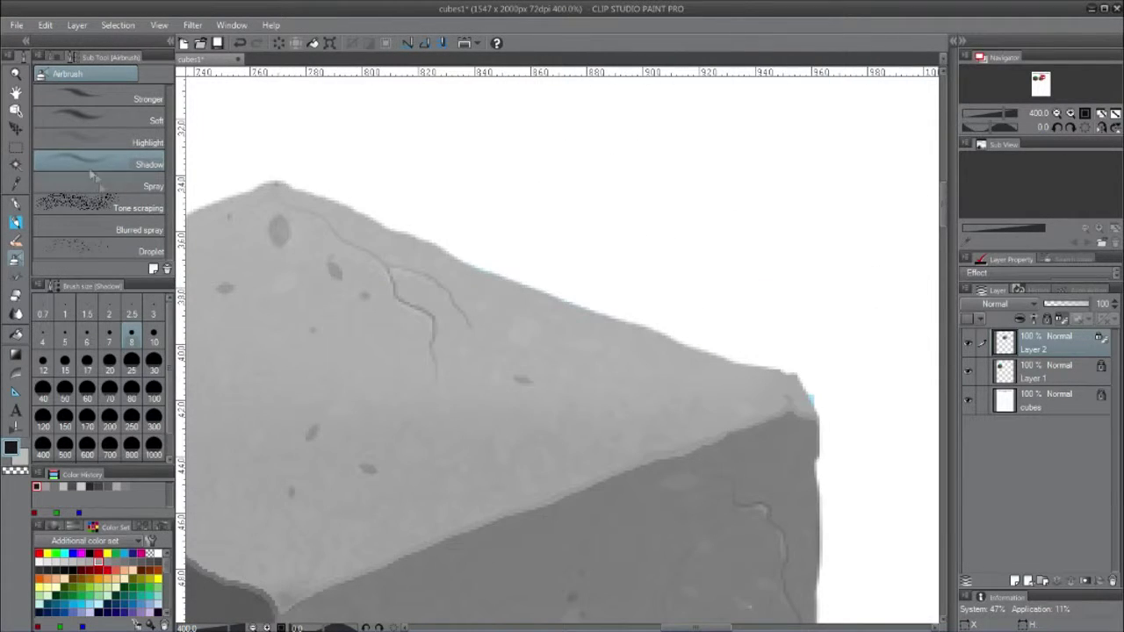
pyautogui.click(97, 142)
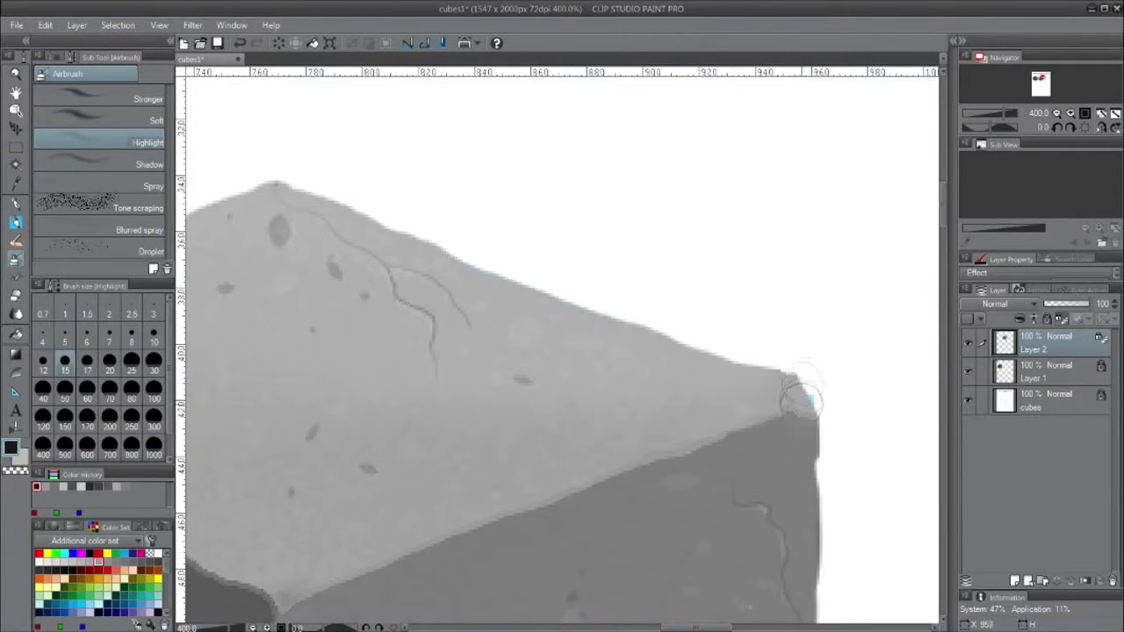
# Step: Handwrite the label "stone" in black beside the upper left edge of the grey cube with the Nib Stiff inker
pyautogui.doubleClick(15, 75)
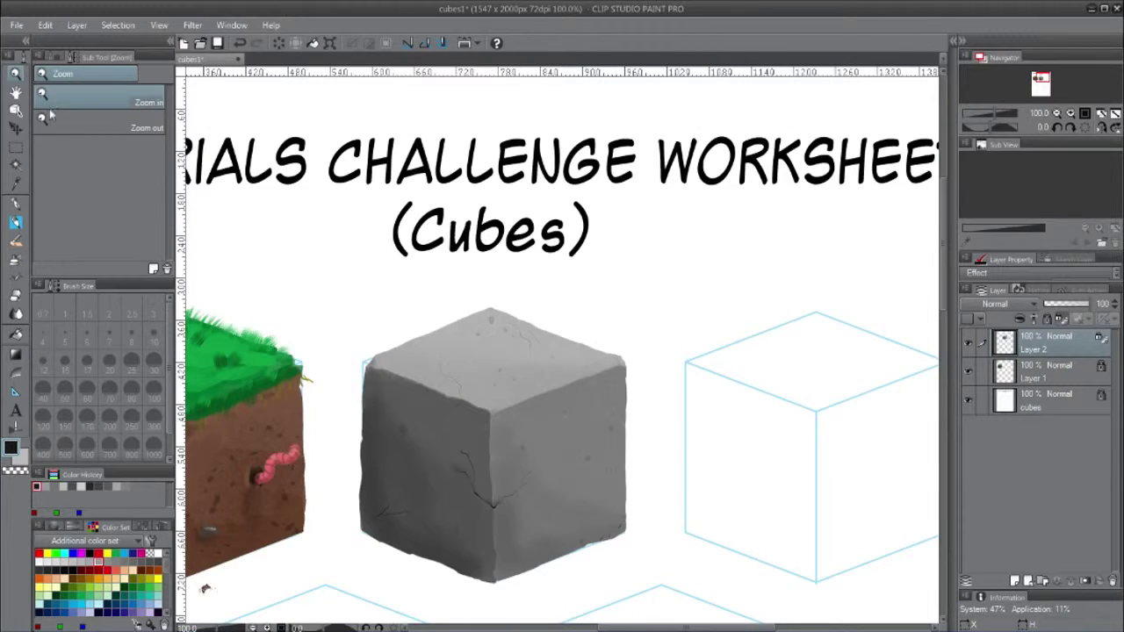
pyautogui.moveTo(359, 307); pyautogui.dragTo(507, 366)
pyautogui.click(14, 205)
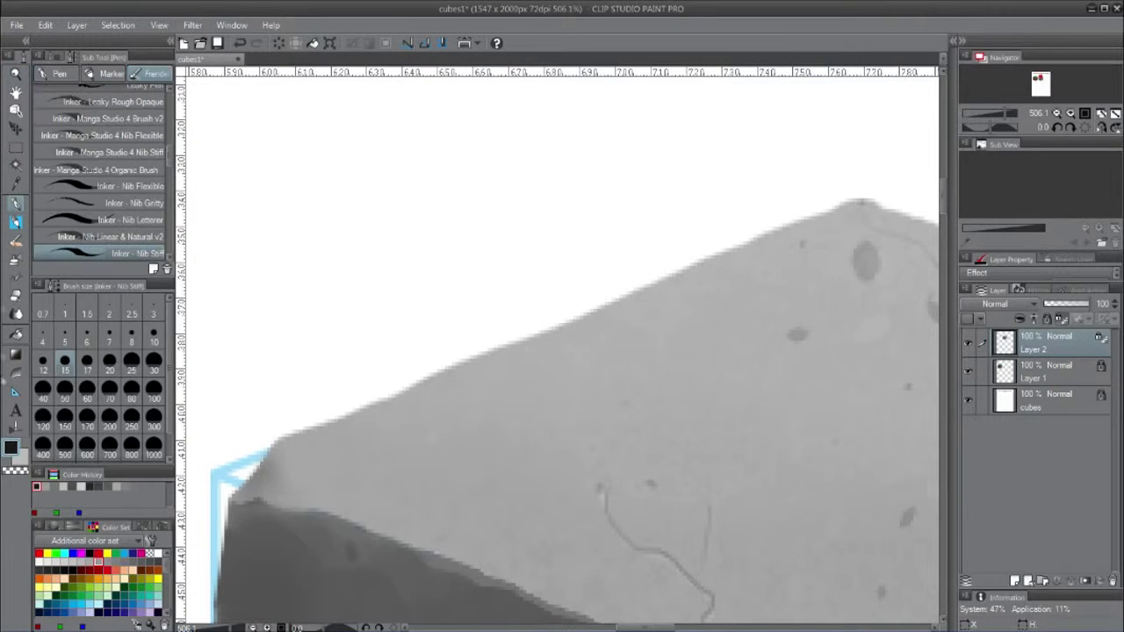
pyautogui.click(89, 487)
pyautogui.moveTo(355, 266); pyautogui.dragTo(330, 345)
pyautogui.moveTo(370, 226); pyautogui.dragTo(406, 303)
pyautogui.moveTo(380, 268); pyautogui.dragTo(420, 253)
pyautogui.moveTo(457, 247); pyautogui.dragTo(518, 257)
pyautogui.moveTo(531, 230); pyautogui.dragTo(576, 241)
pyautogui.doubleClick(16, 75)
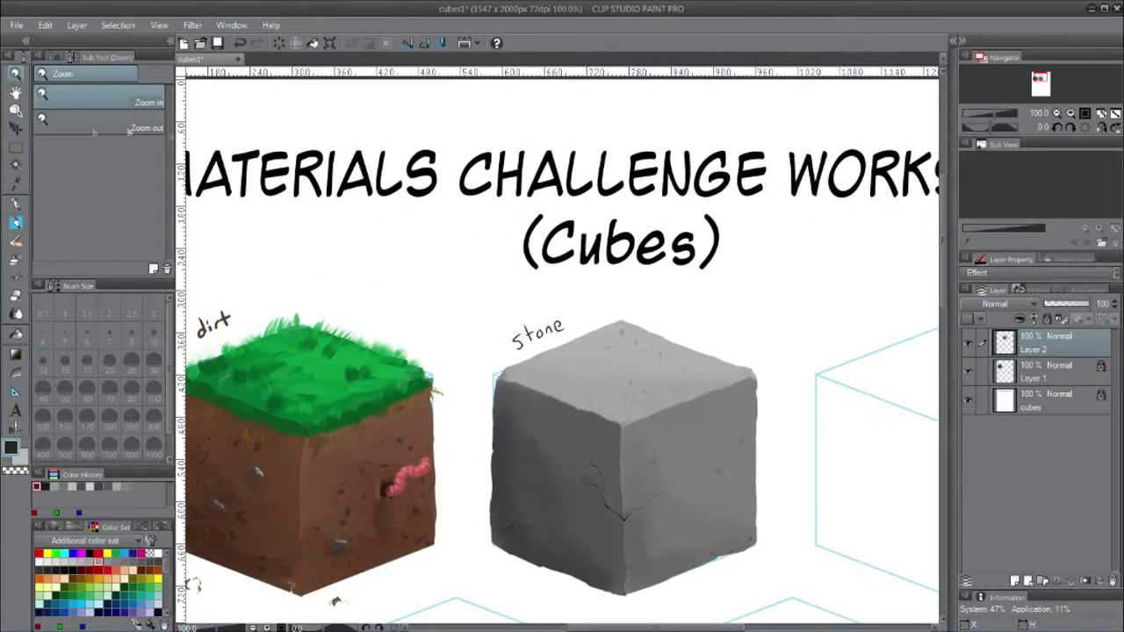